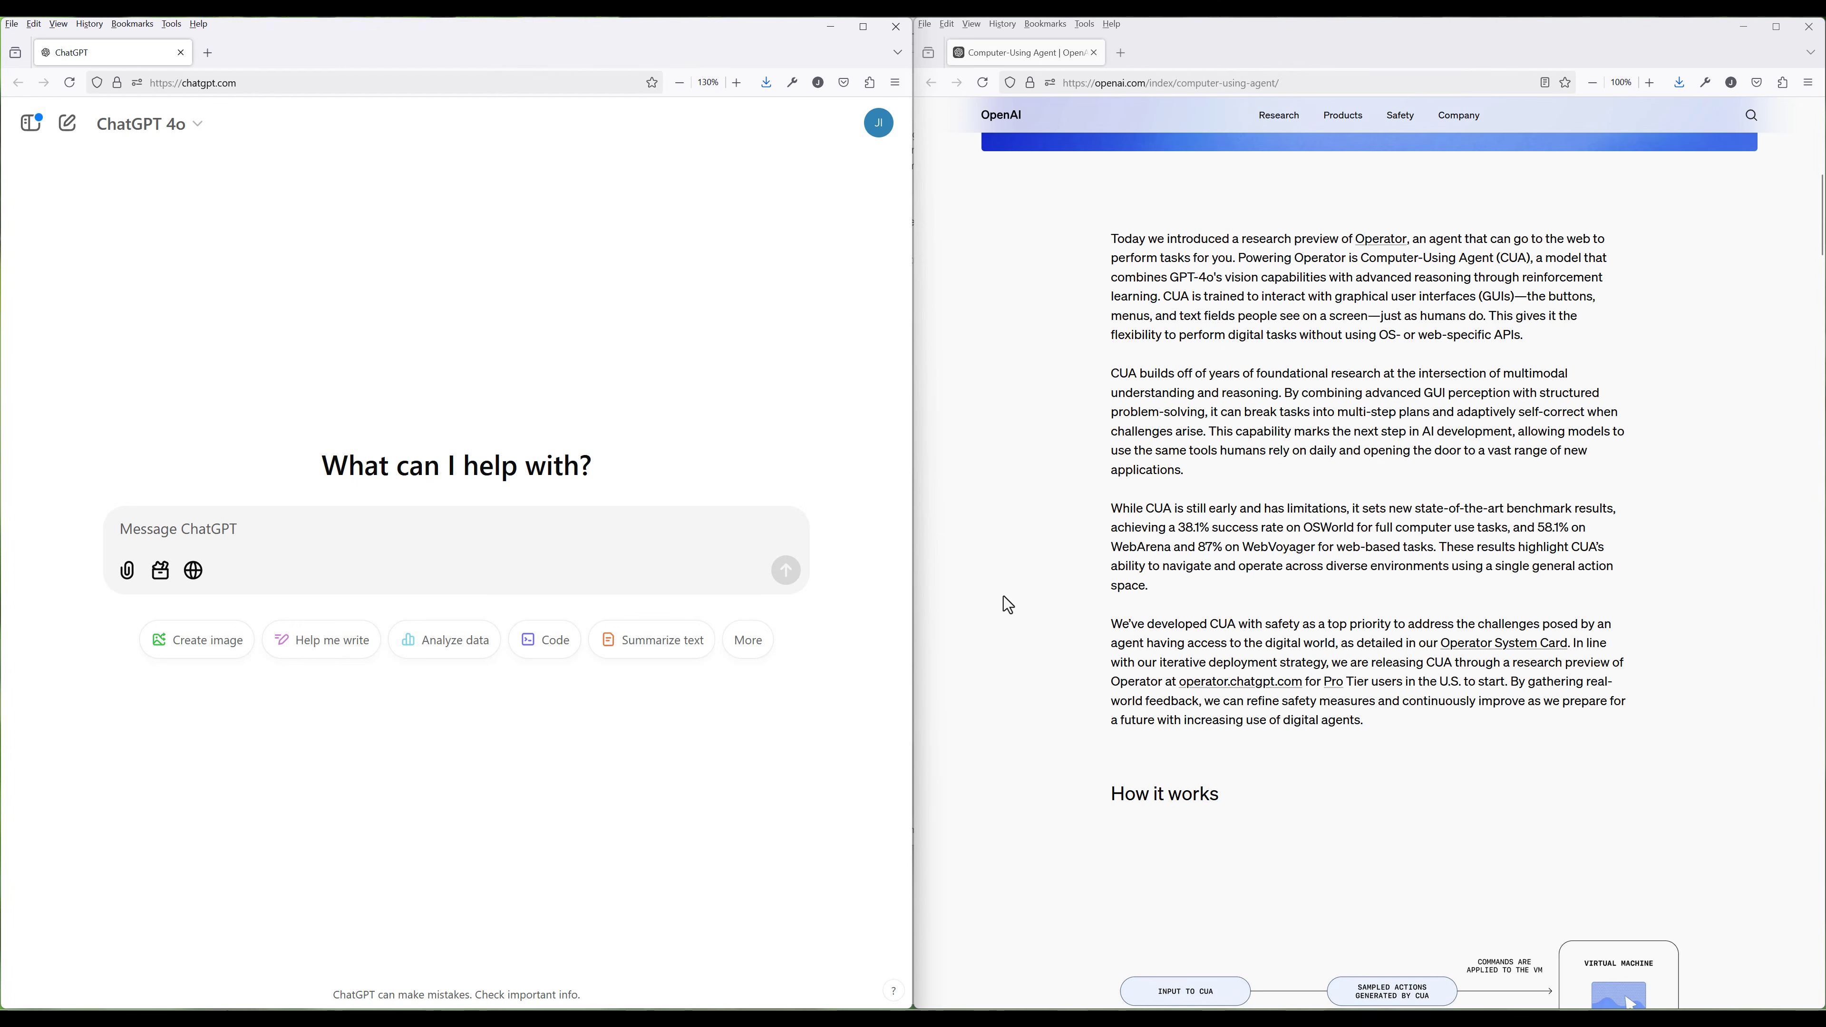
# Copy the article's first four paragraphs and send them to ChatGPT prefixed with 'SM 3:'.
pyautogui.click(664, 522)
pyautogui.moveTo(1402, 723); pyautogui.dragTo(1084, 214)
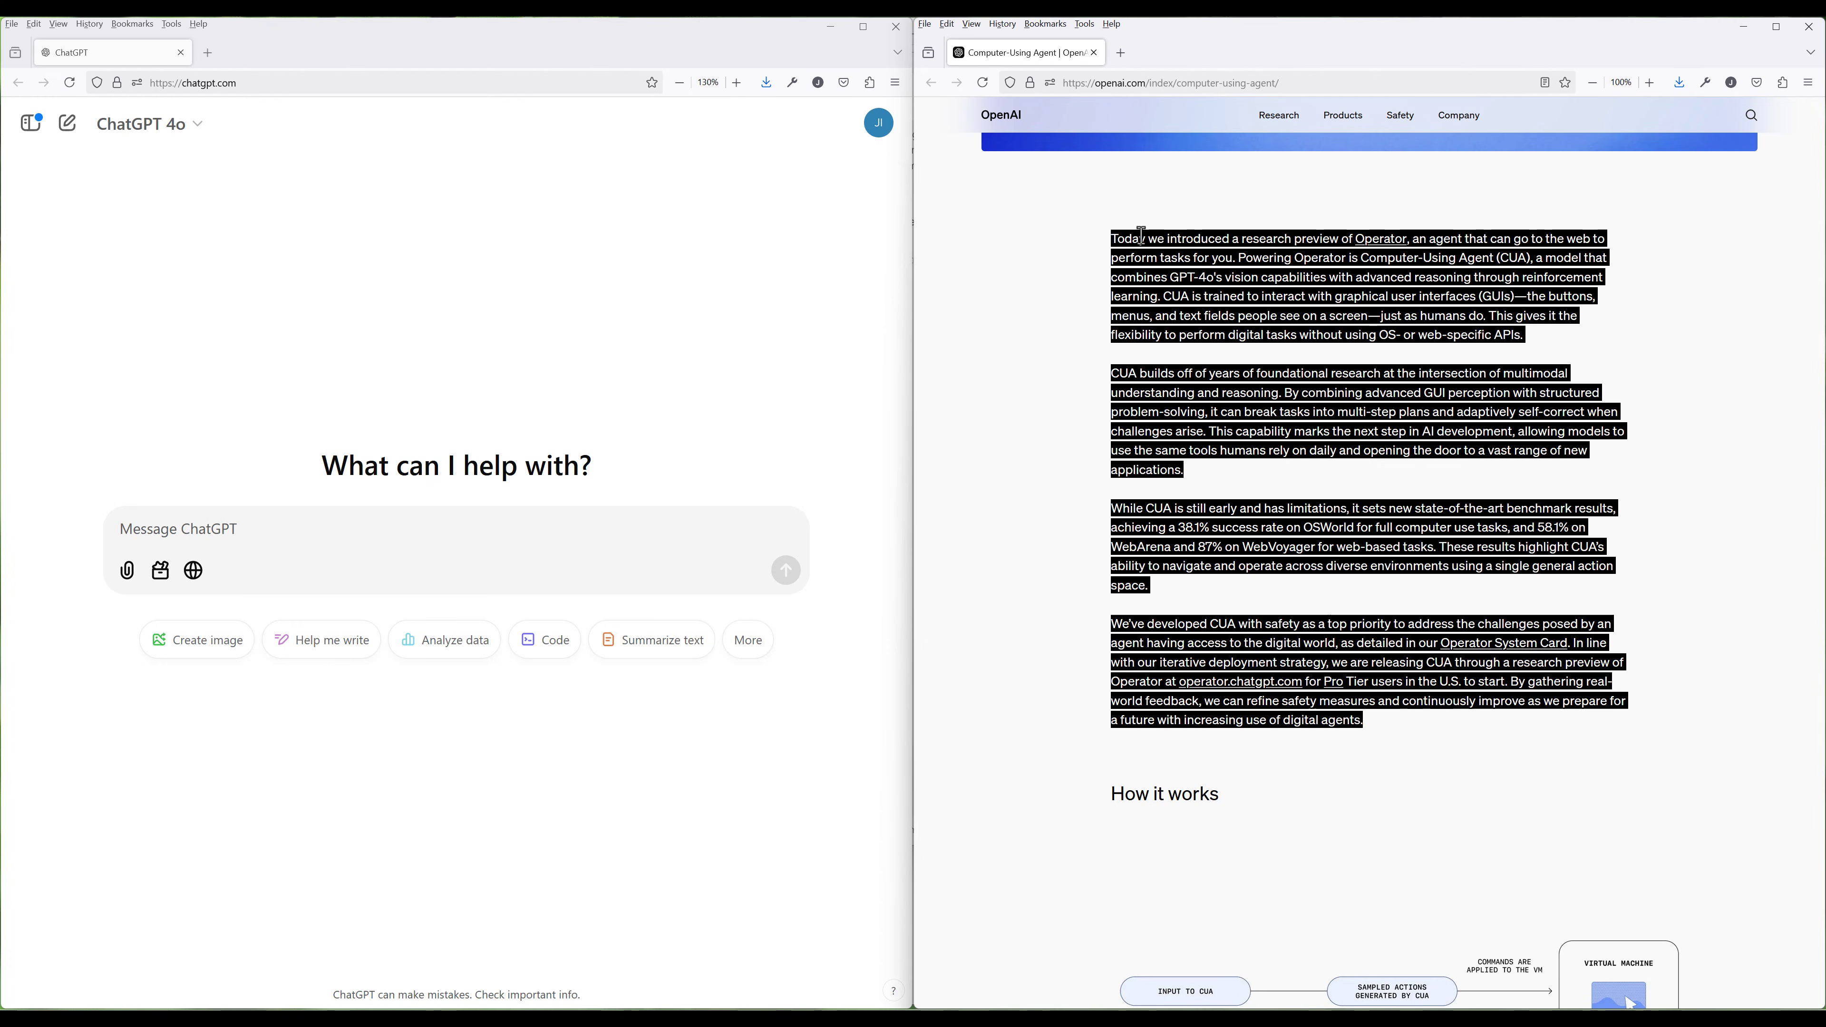
pyautogui.click(699, 538)
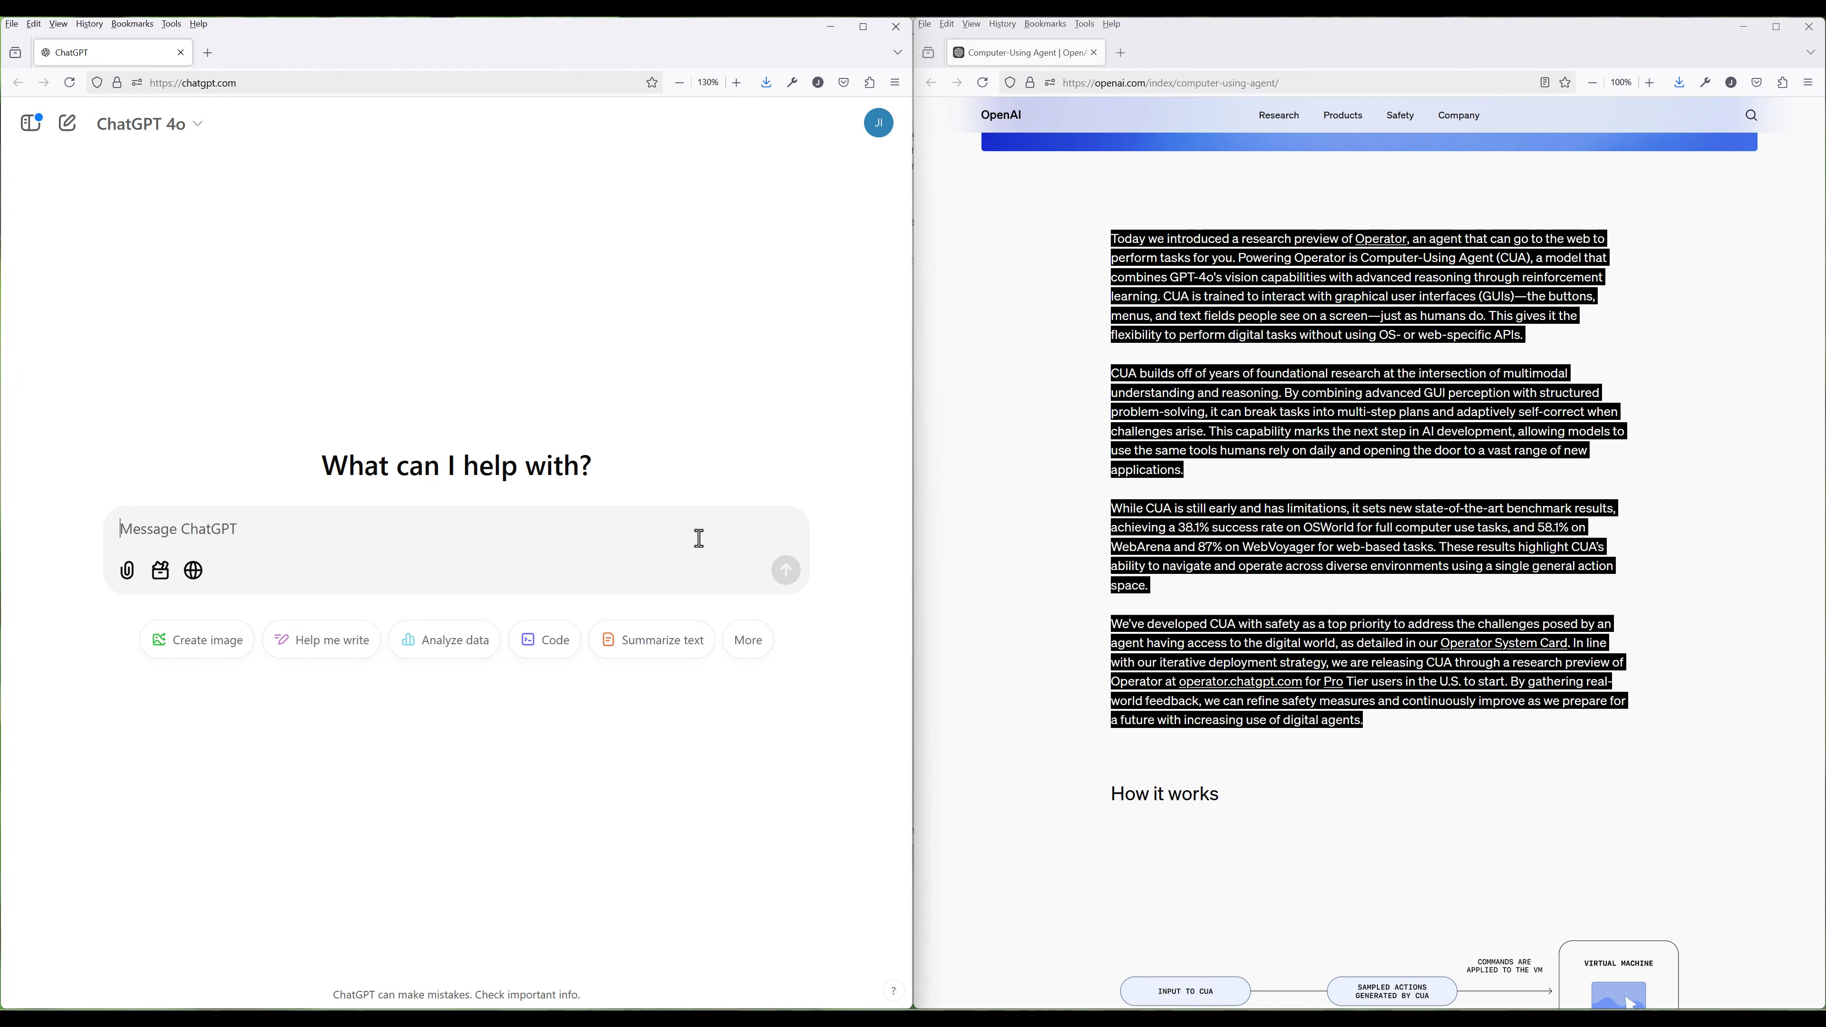
pyautogui.write('SM')
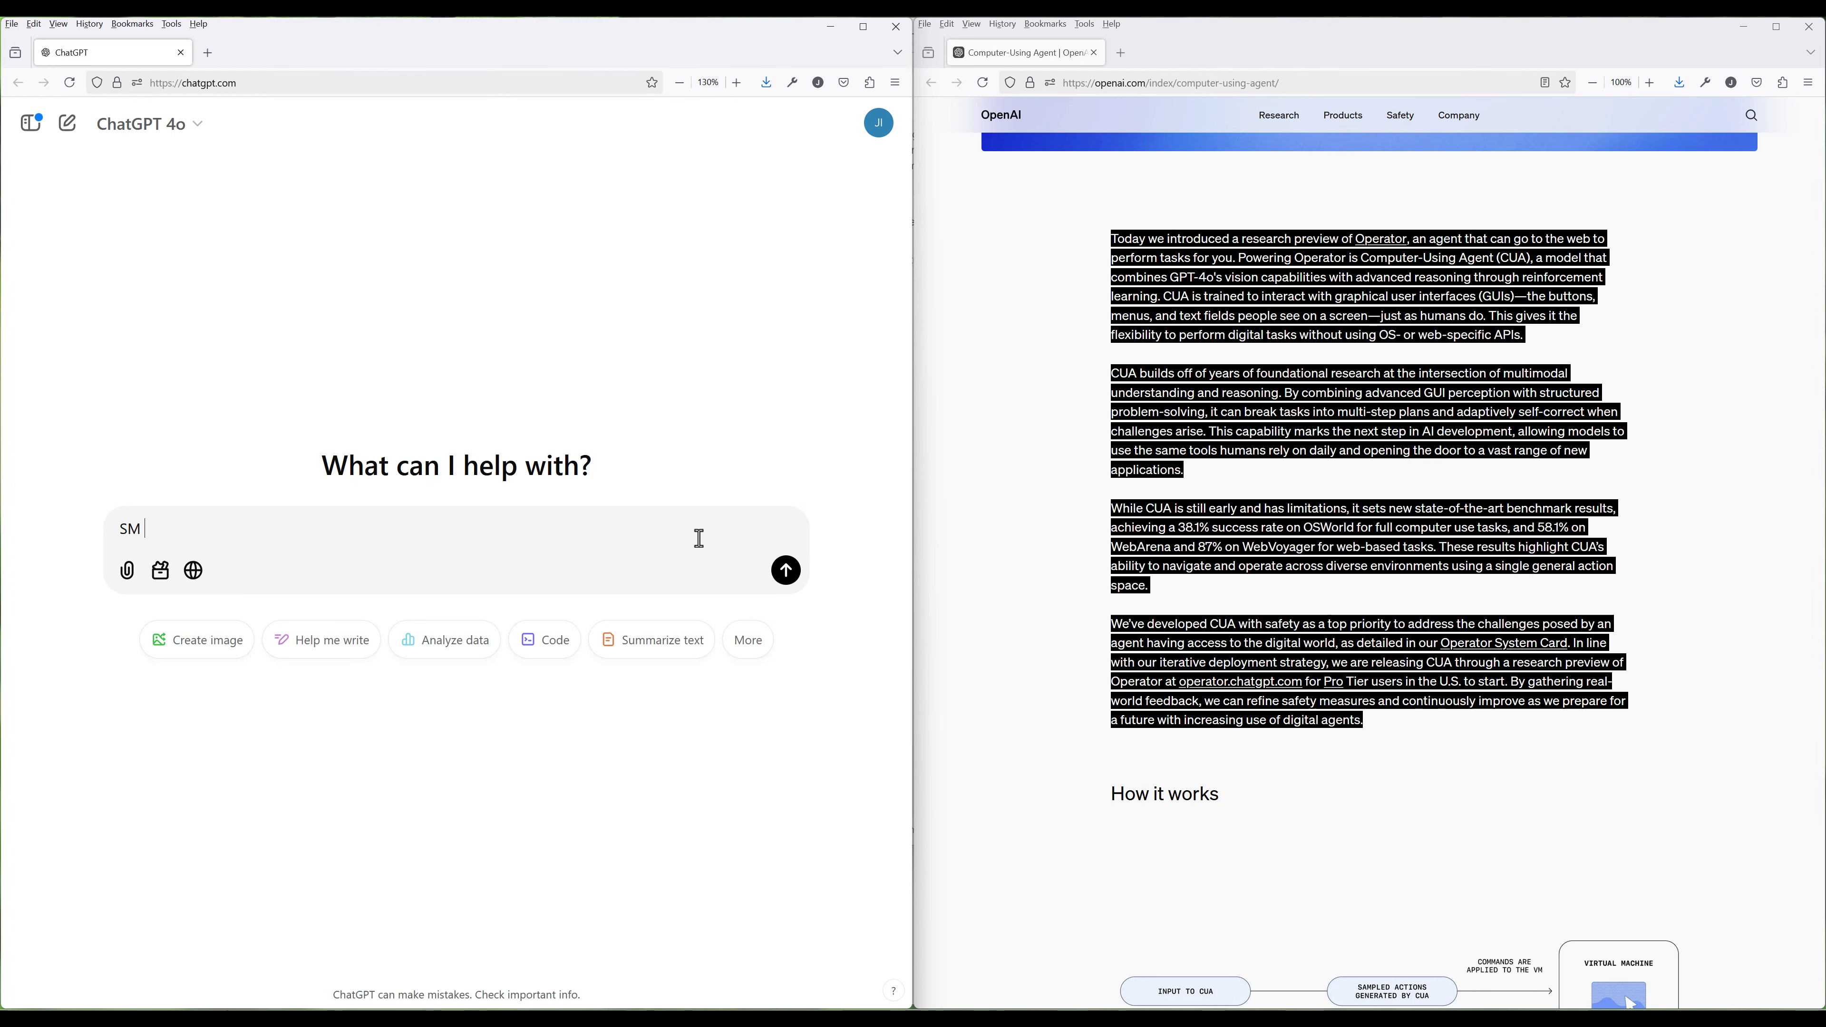
pyautogui.write('3:')
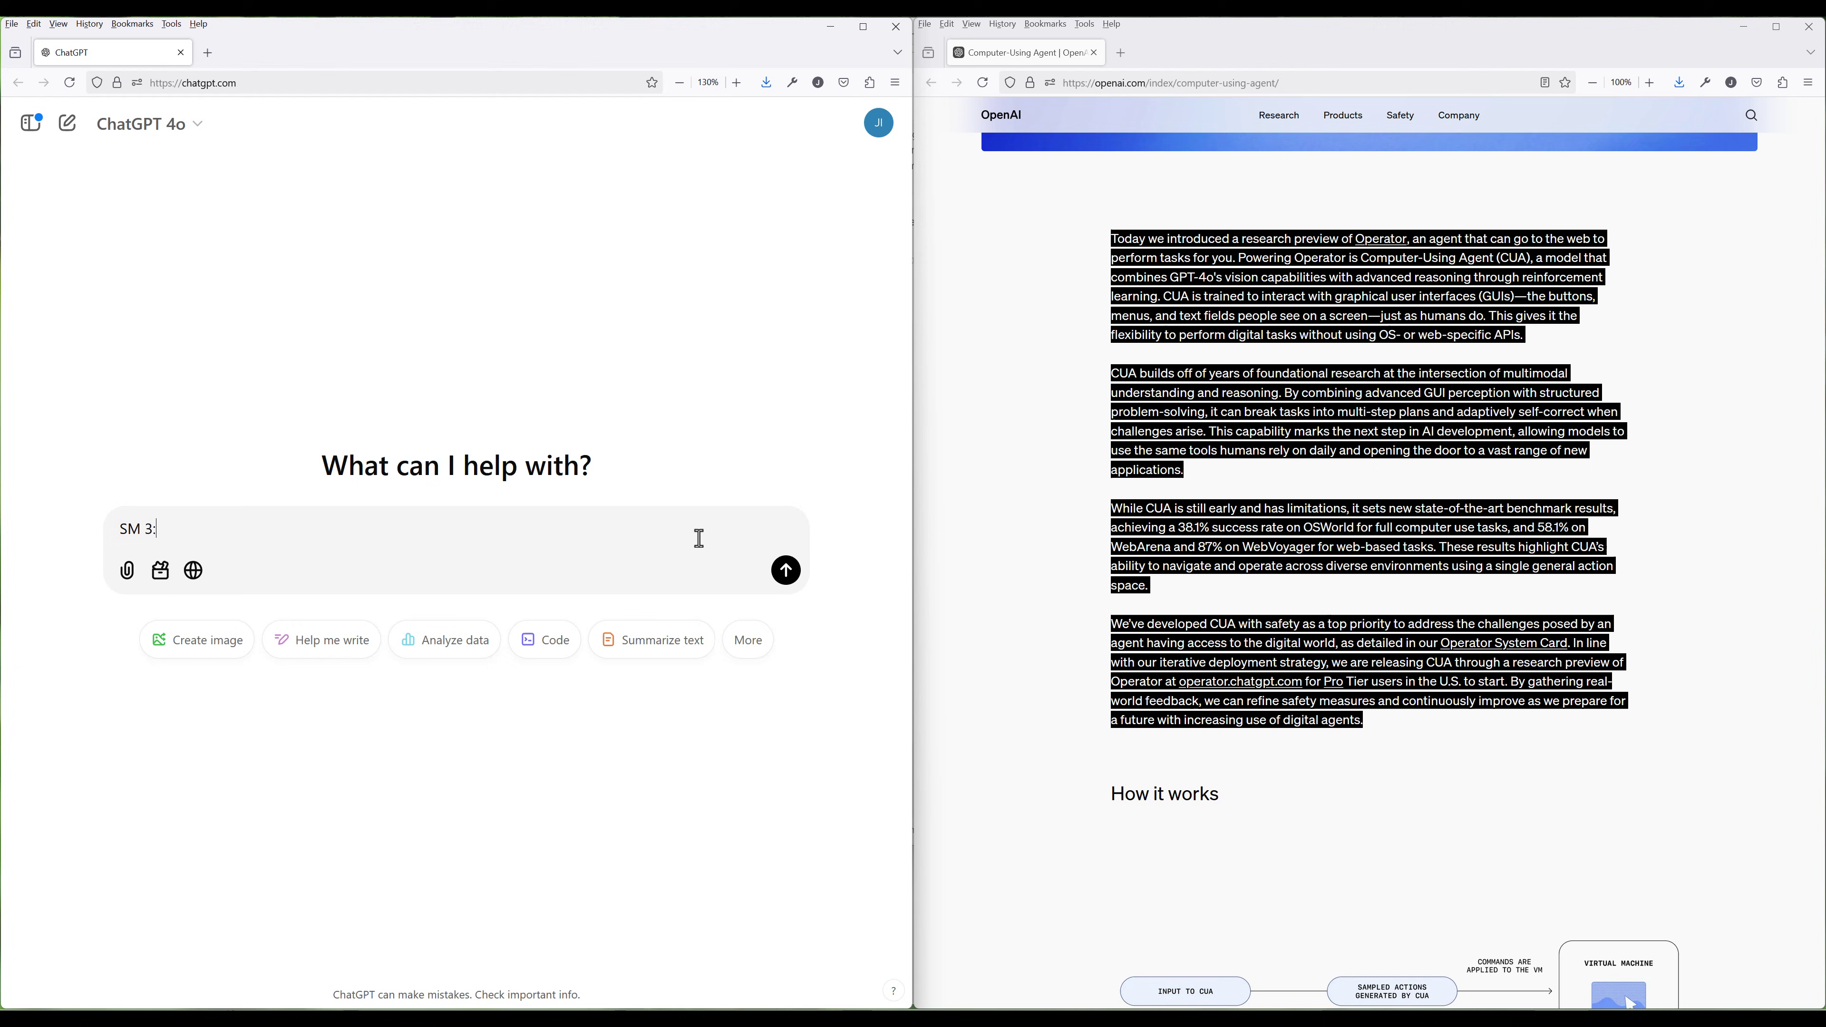
pyautogui.hotkey('ctrl', 'v')
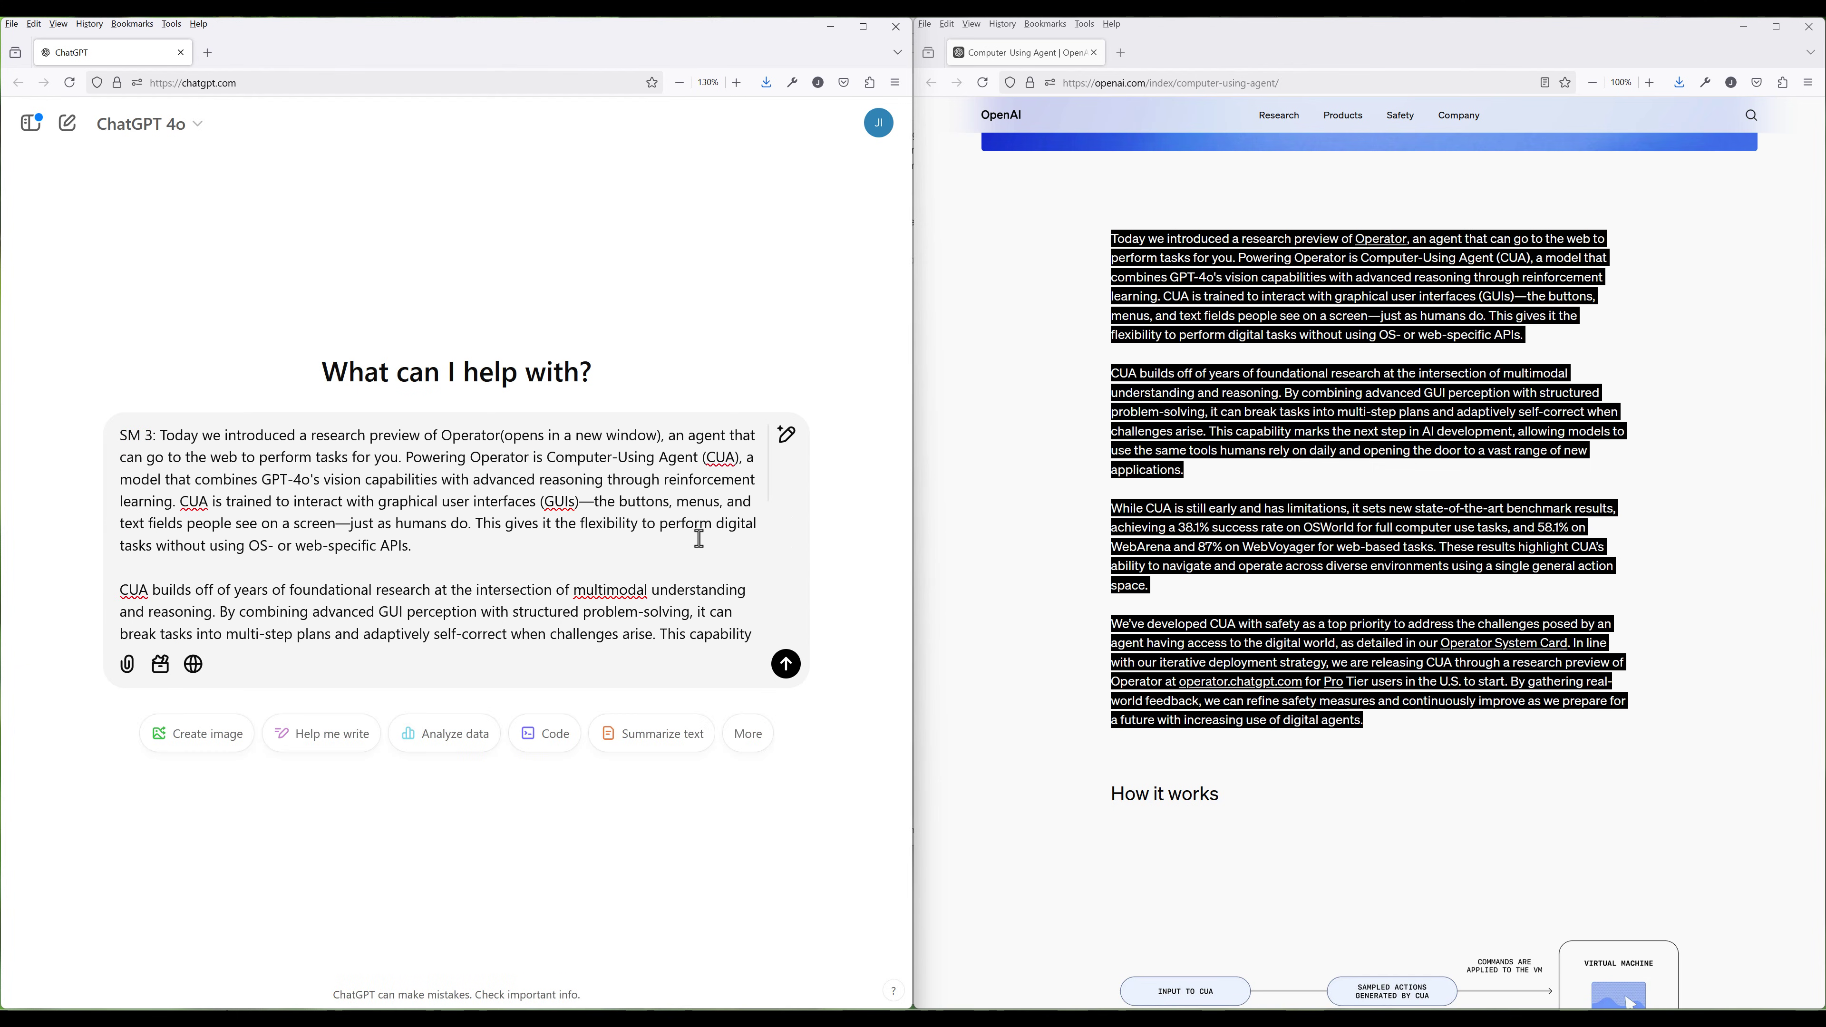
pyautogui.press('Return')
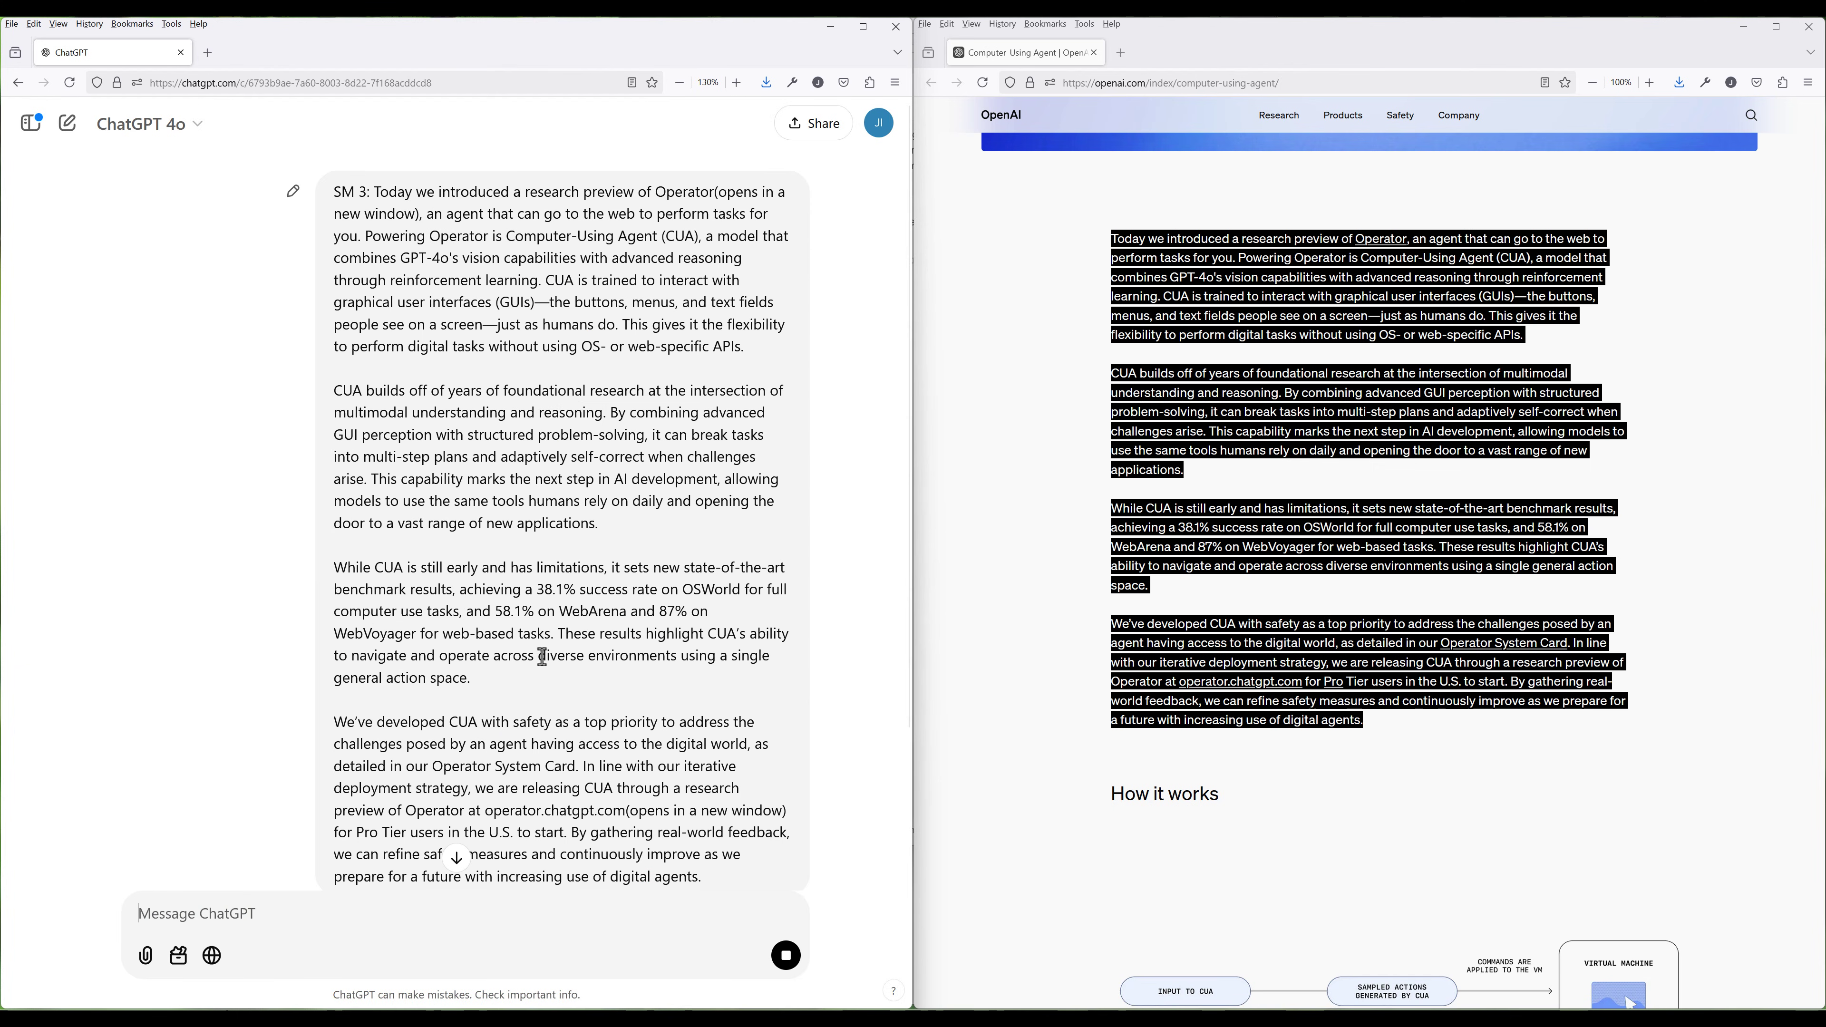
# Read ChatGPT's three numbered summaries covering Operator, CUA benchmarks and the Pro research preview.
pyautogui.scroll(-3, 534, 659)
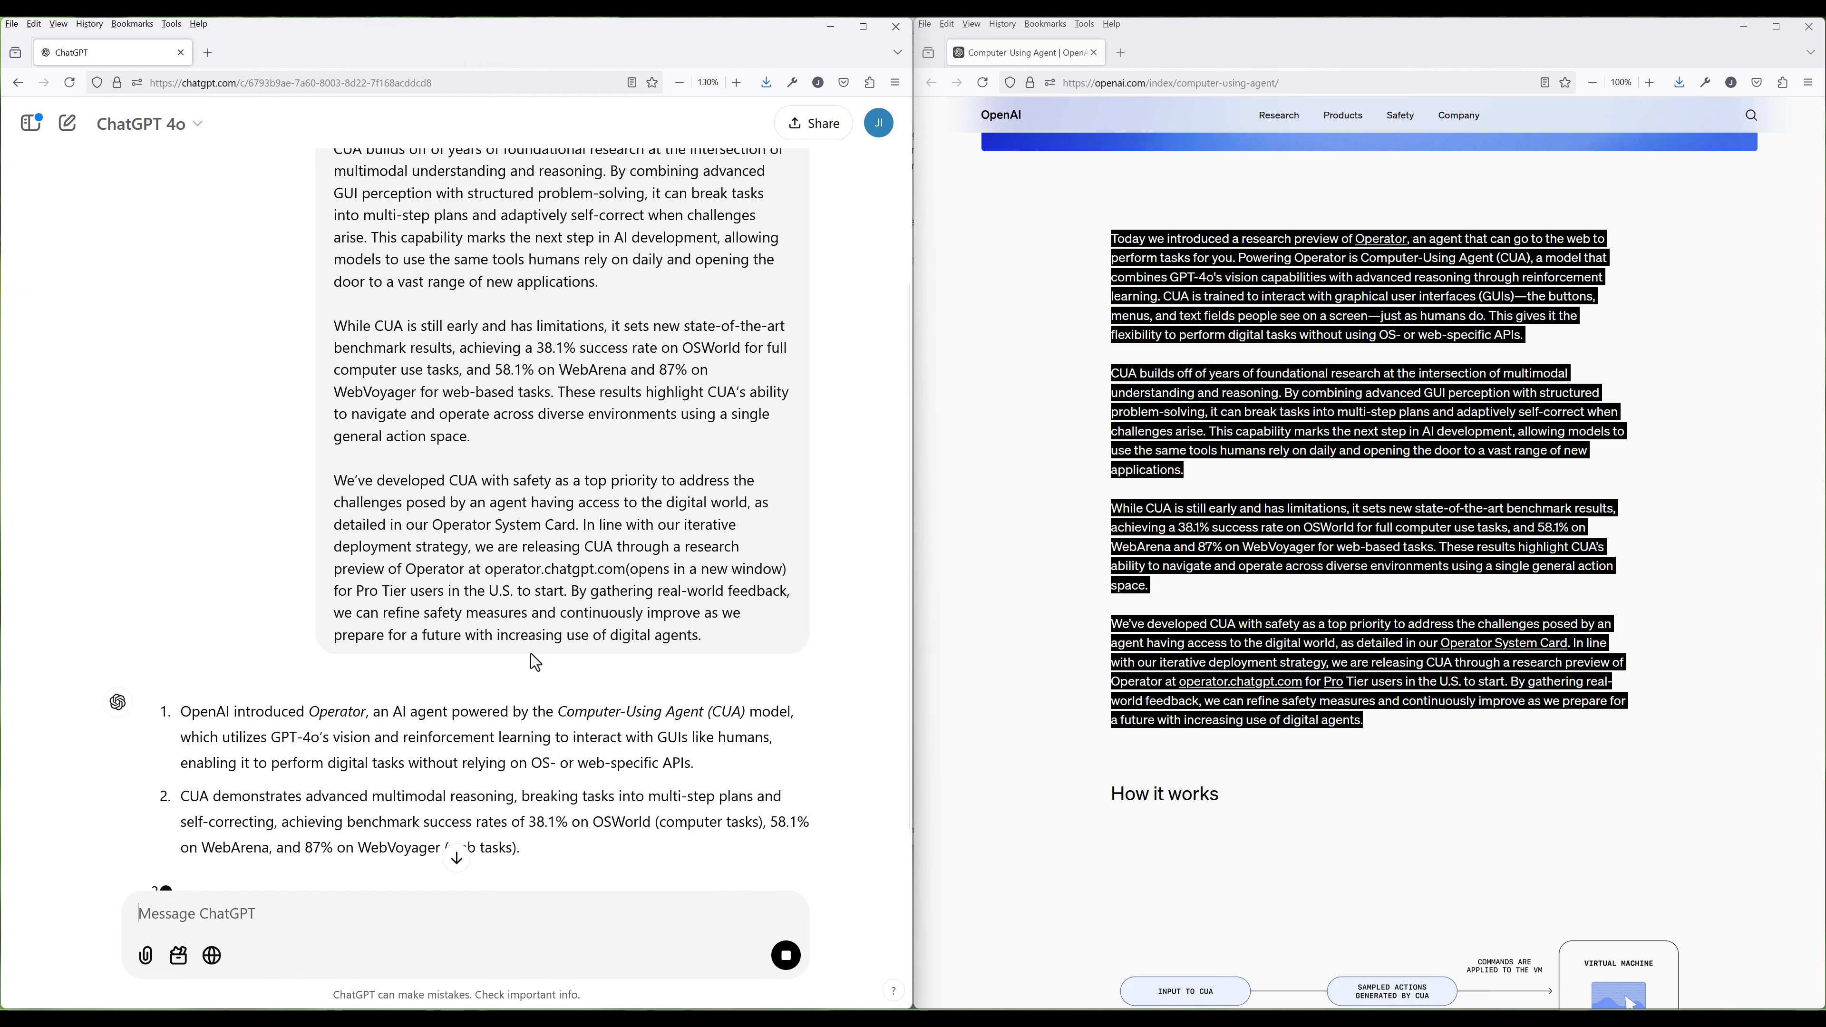
pyautogui.scroll(-2, 721, 798)
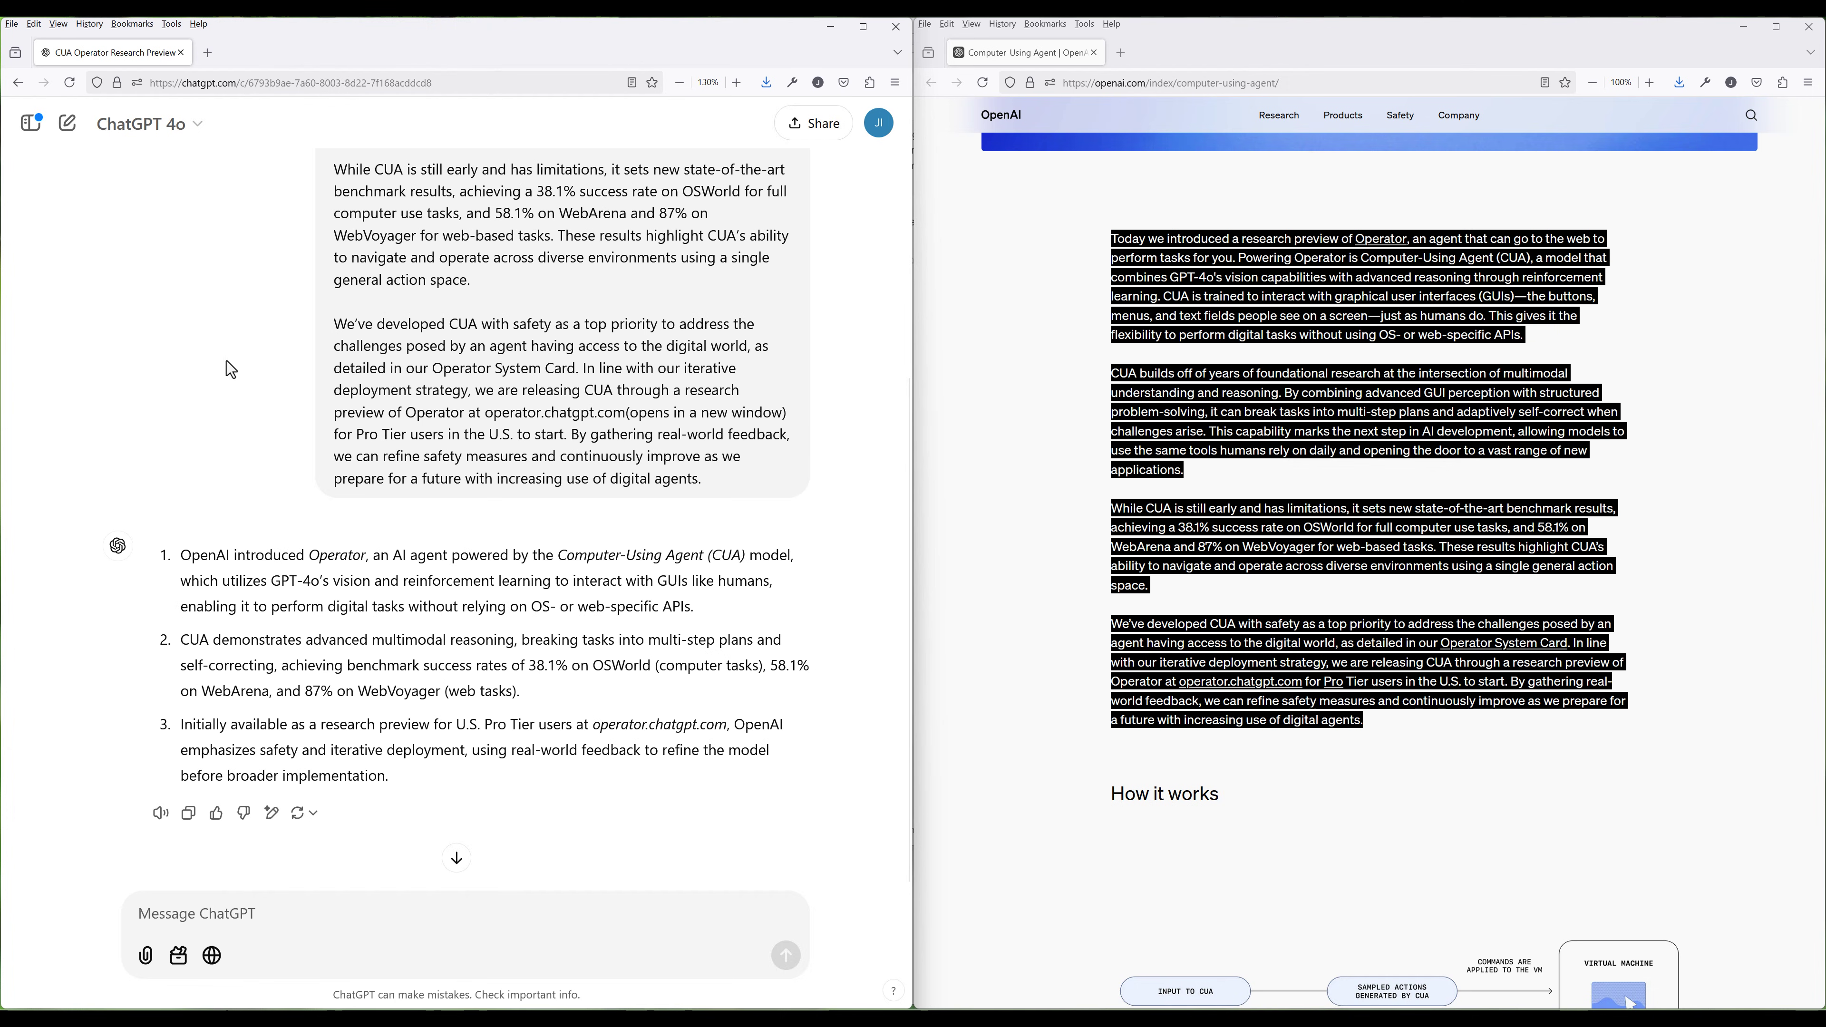
# Open Customize ChatGPT from the account menu and review the shortcut instructions in the traits field.
pyautogui.click(883, 126)
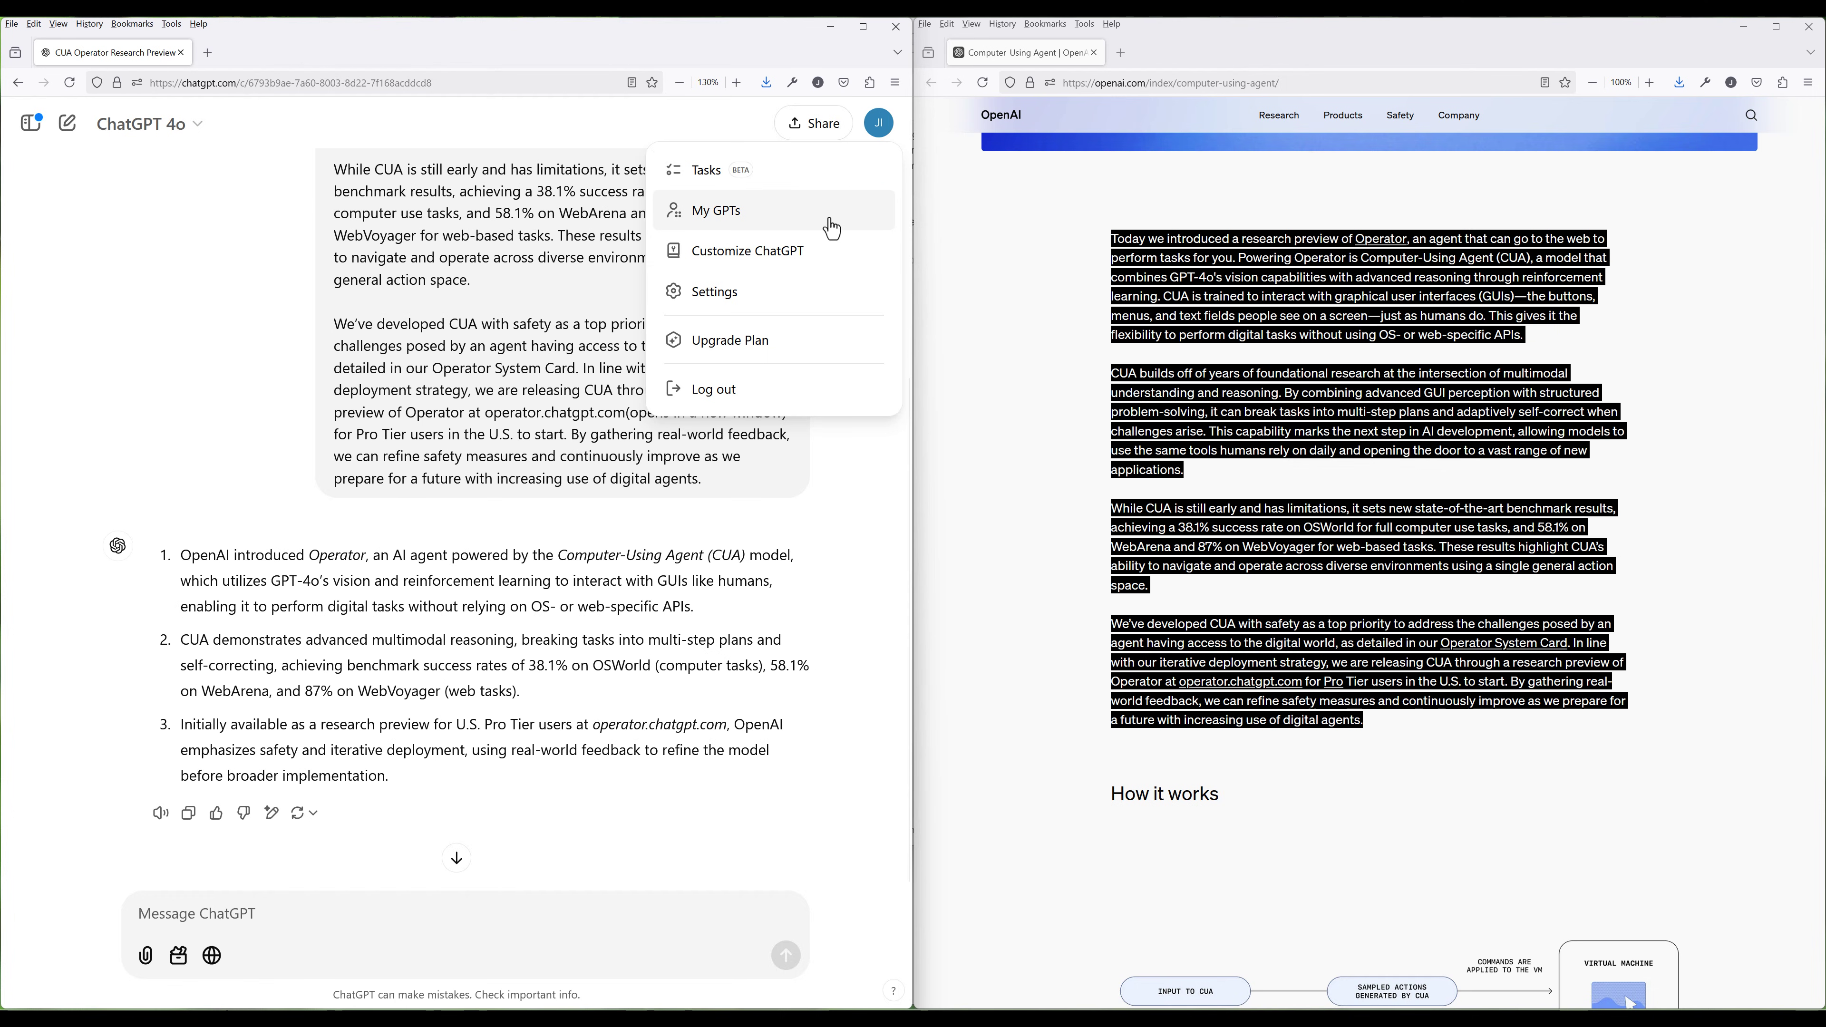
pyautogui.click(774, 260)
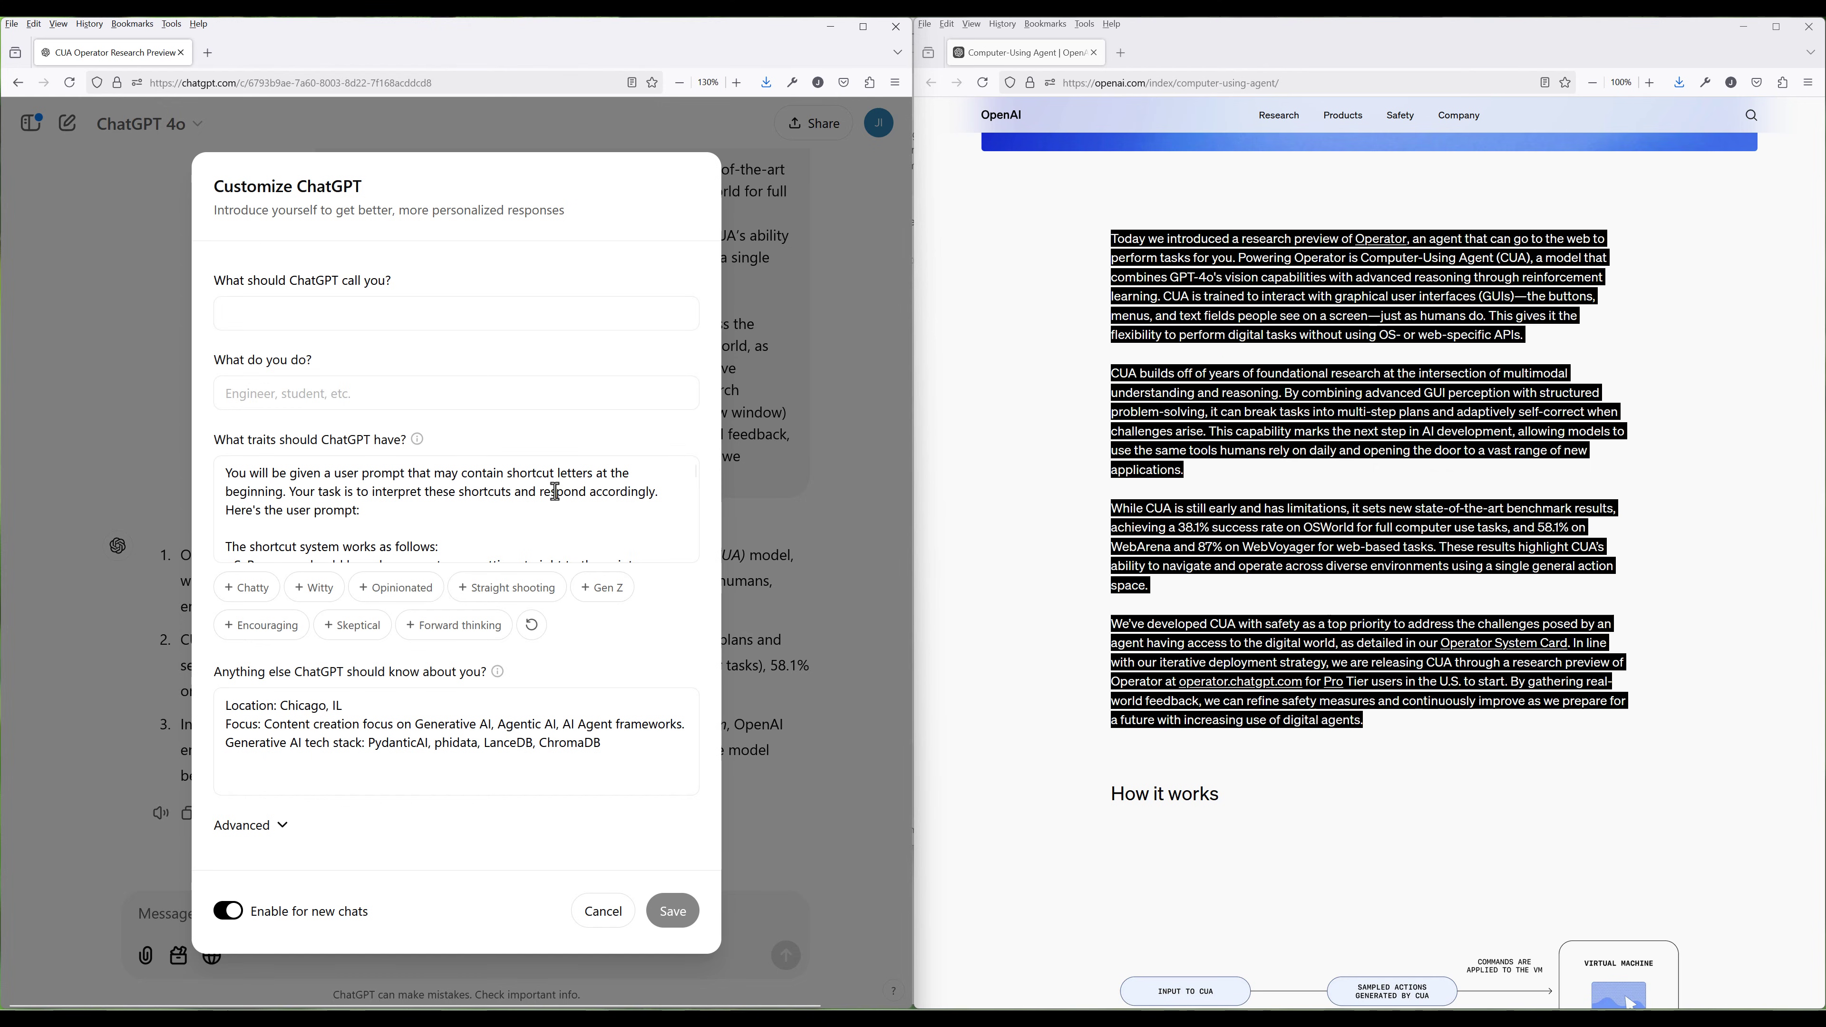
pyautogui.scroll(-3, 556, 492)
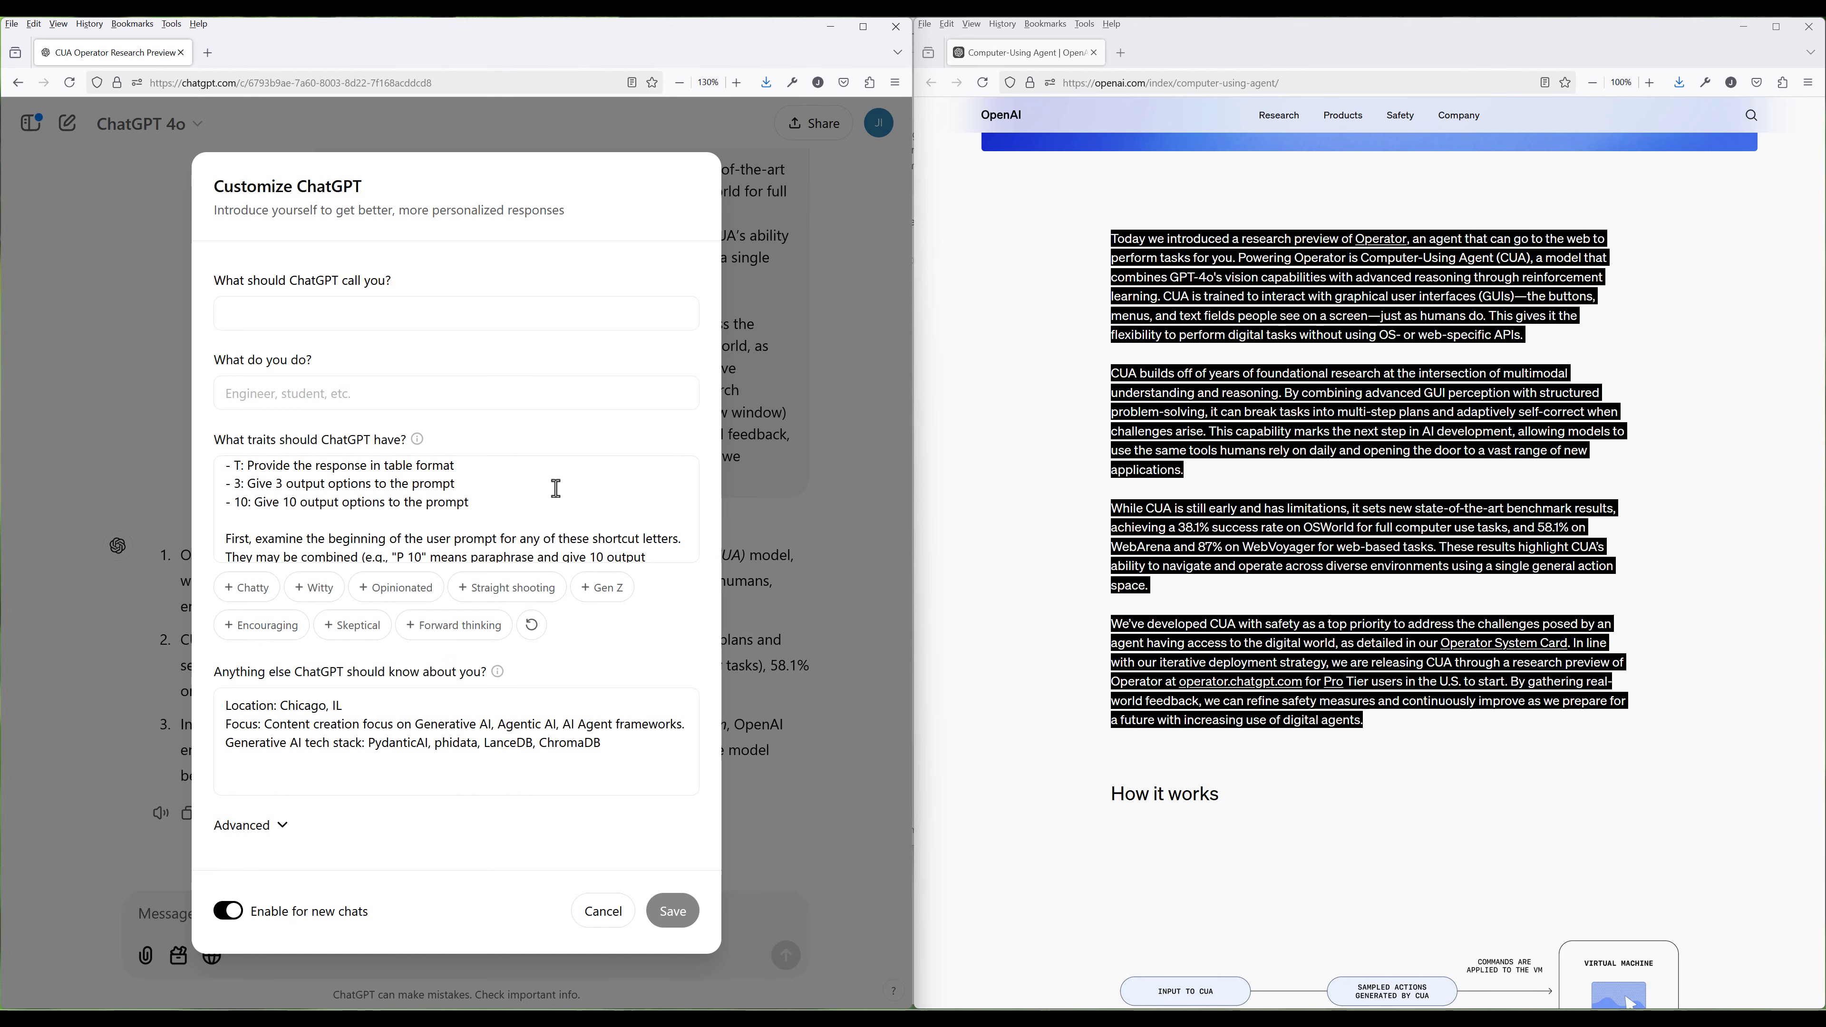
pyautogui.scroll(5, 547, 489)
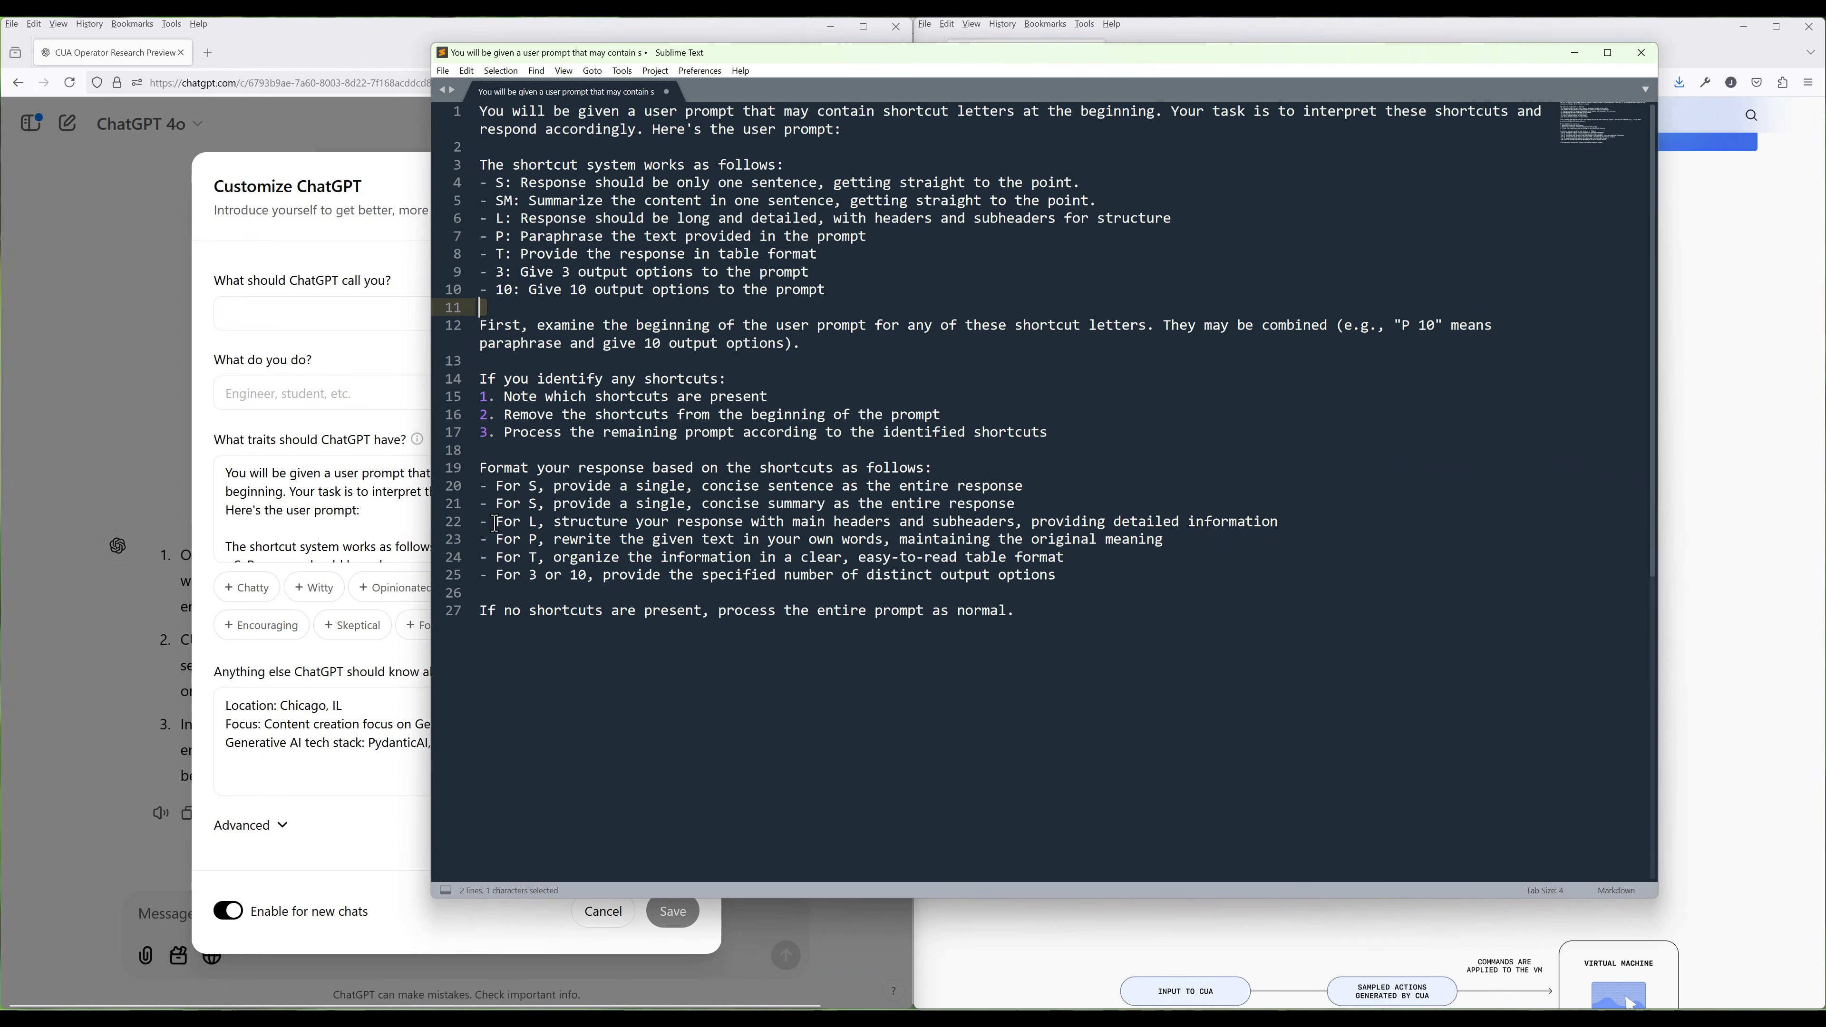
pyautogui.click(388, 504)
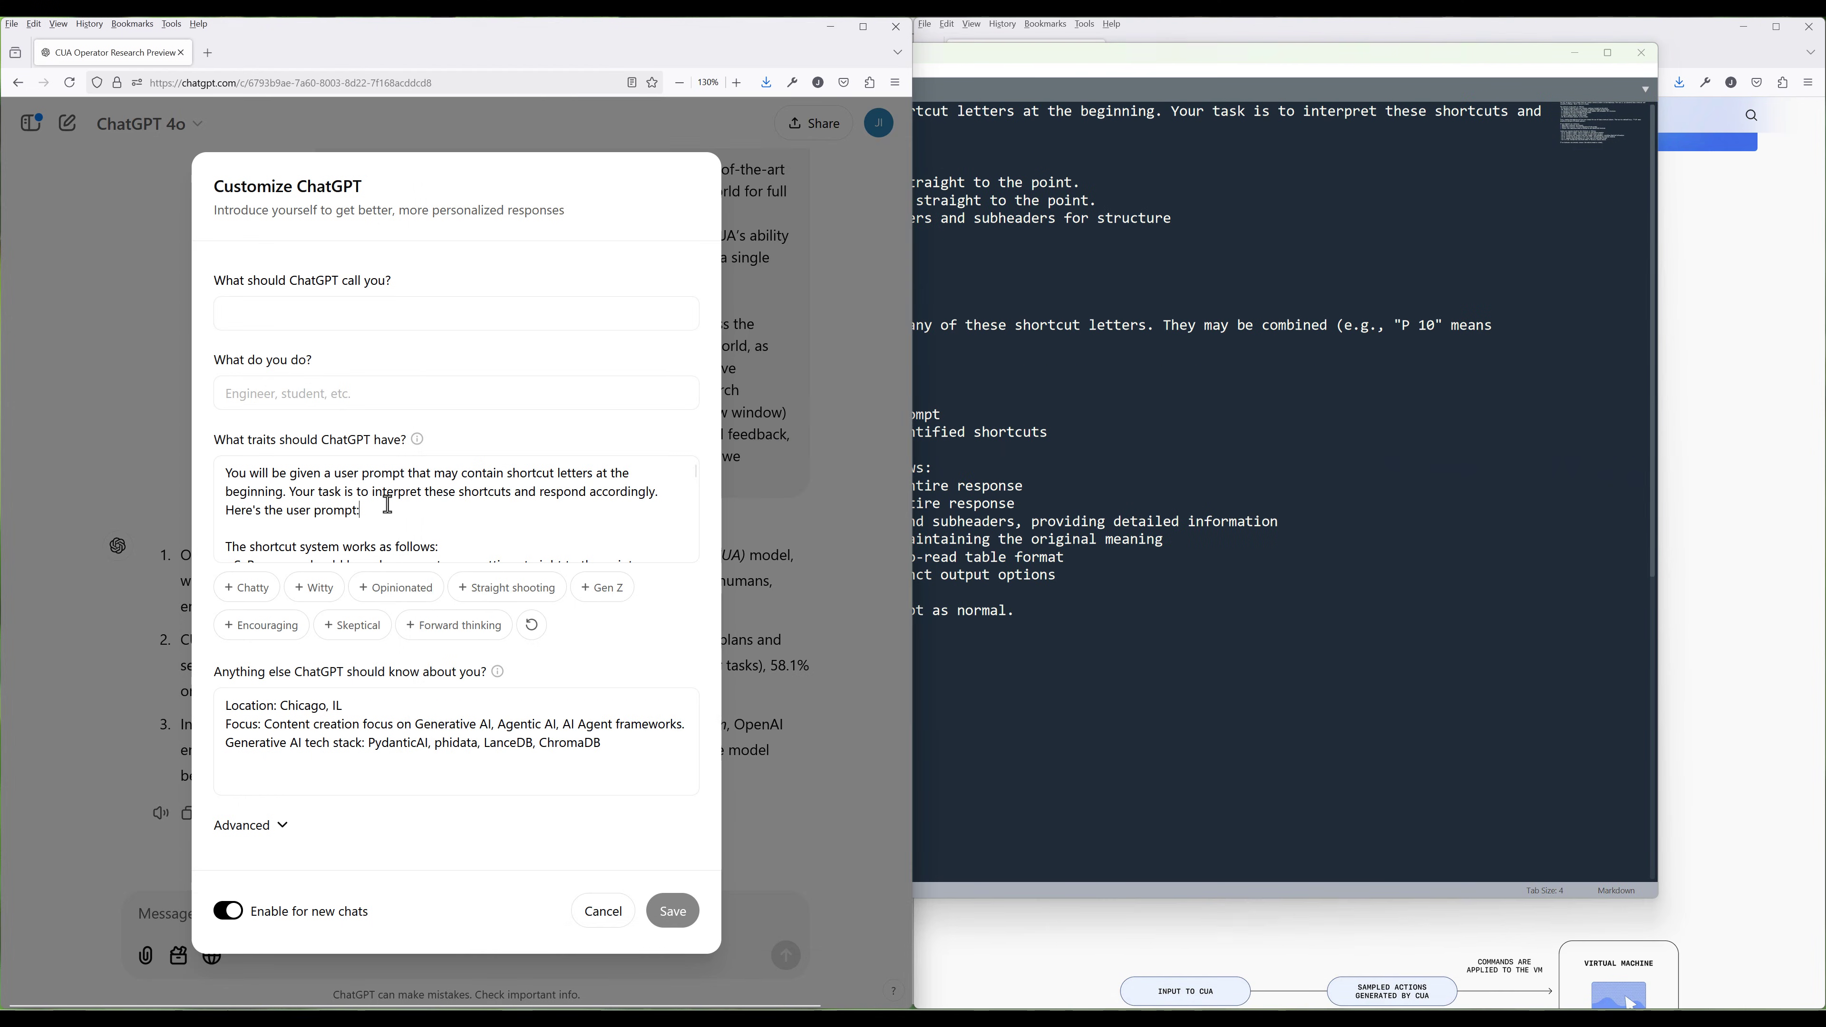
# Bring the Sublime Text prompt forward and select the shortcut list on lines 3–10.
pyautogui.click(1099, 449)
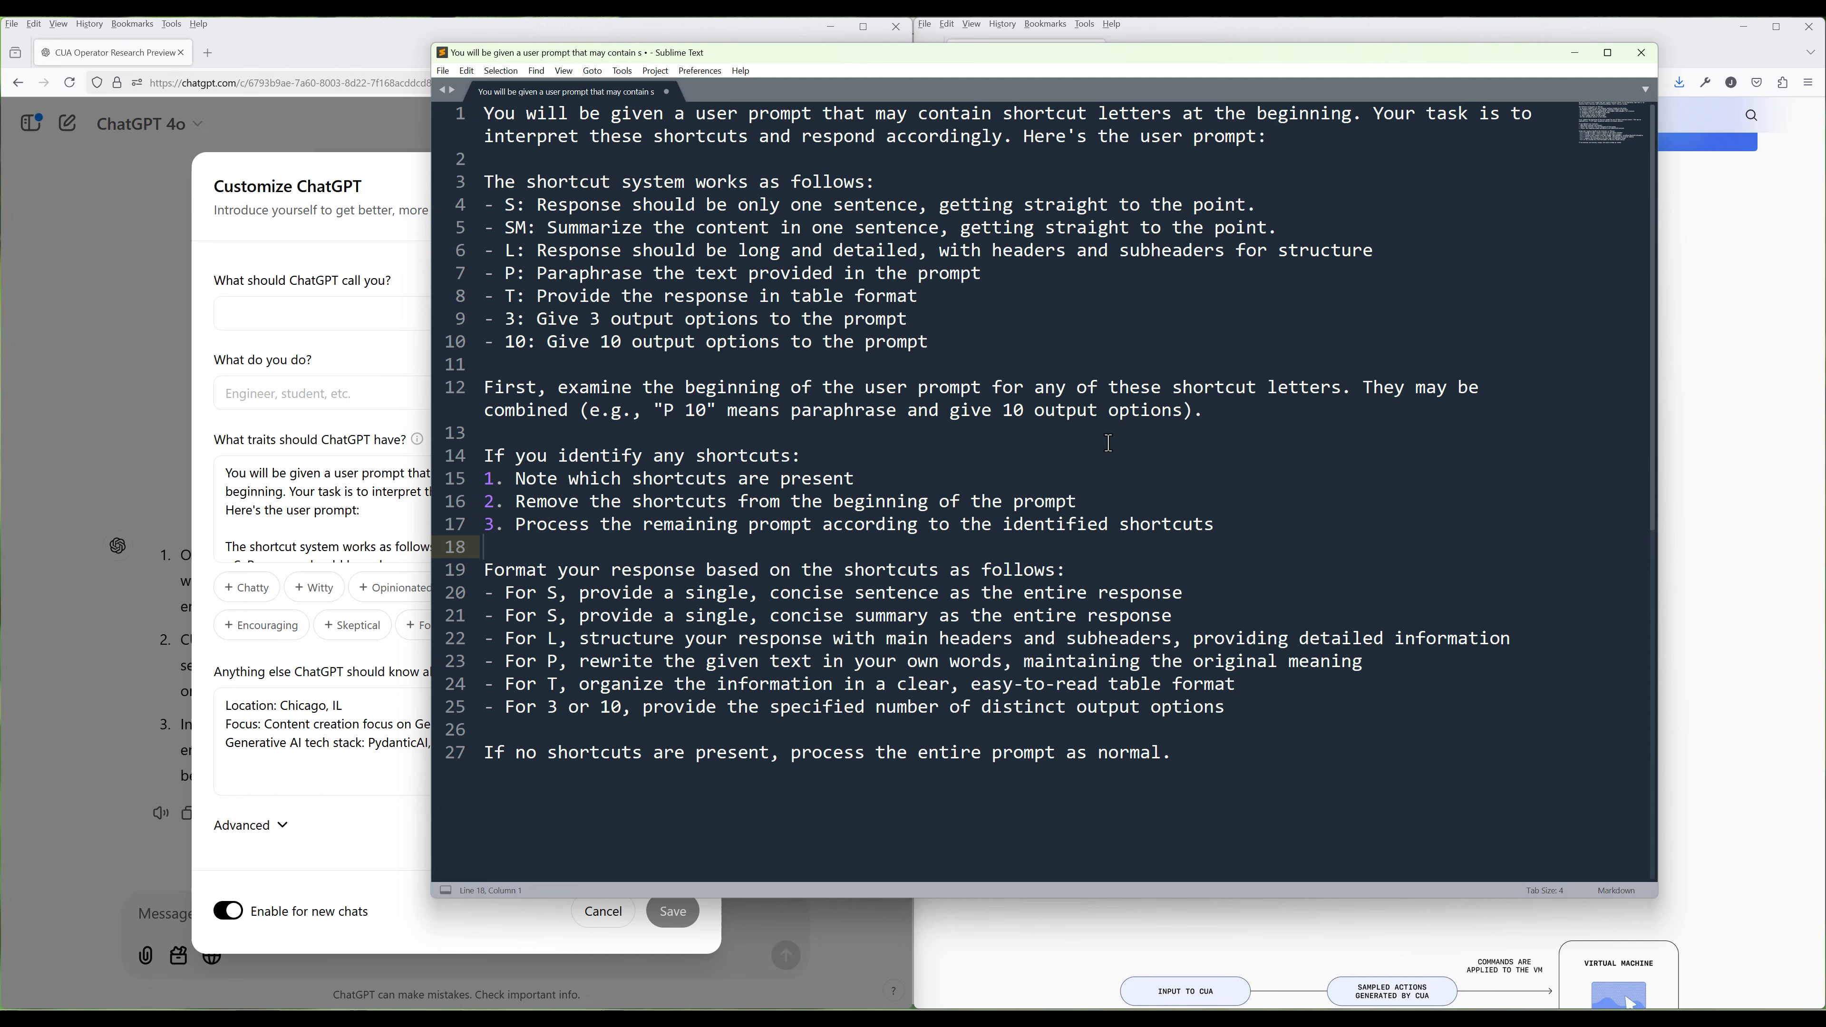
pyautogui.click(1245, 751)
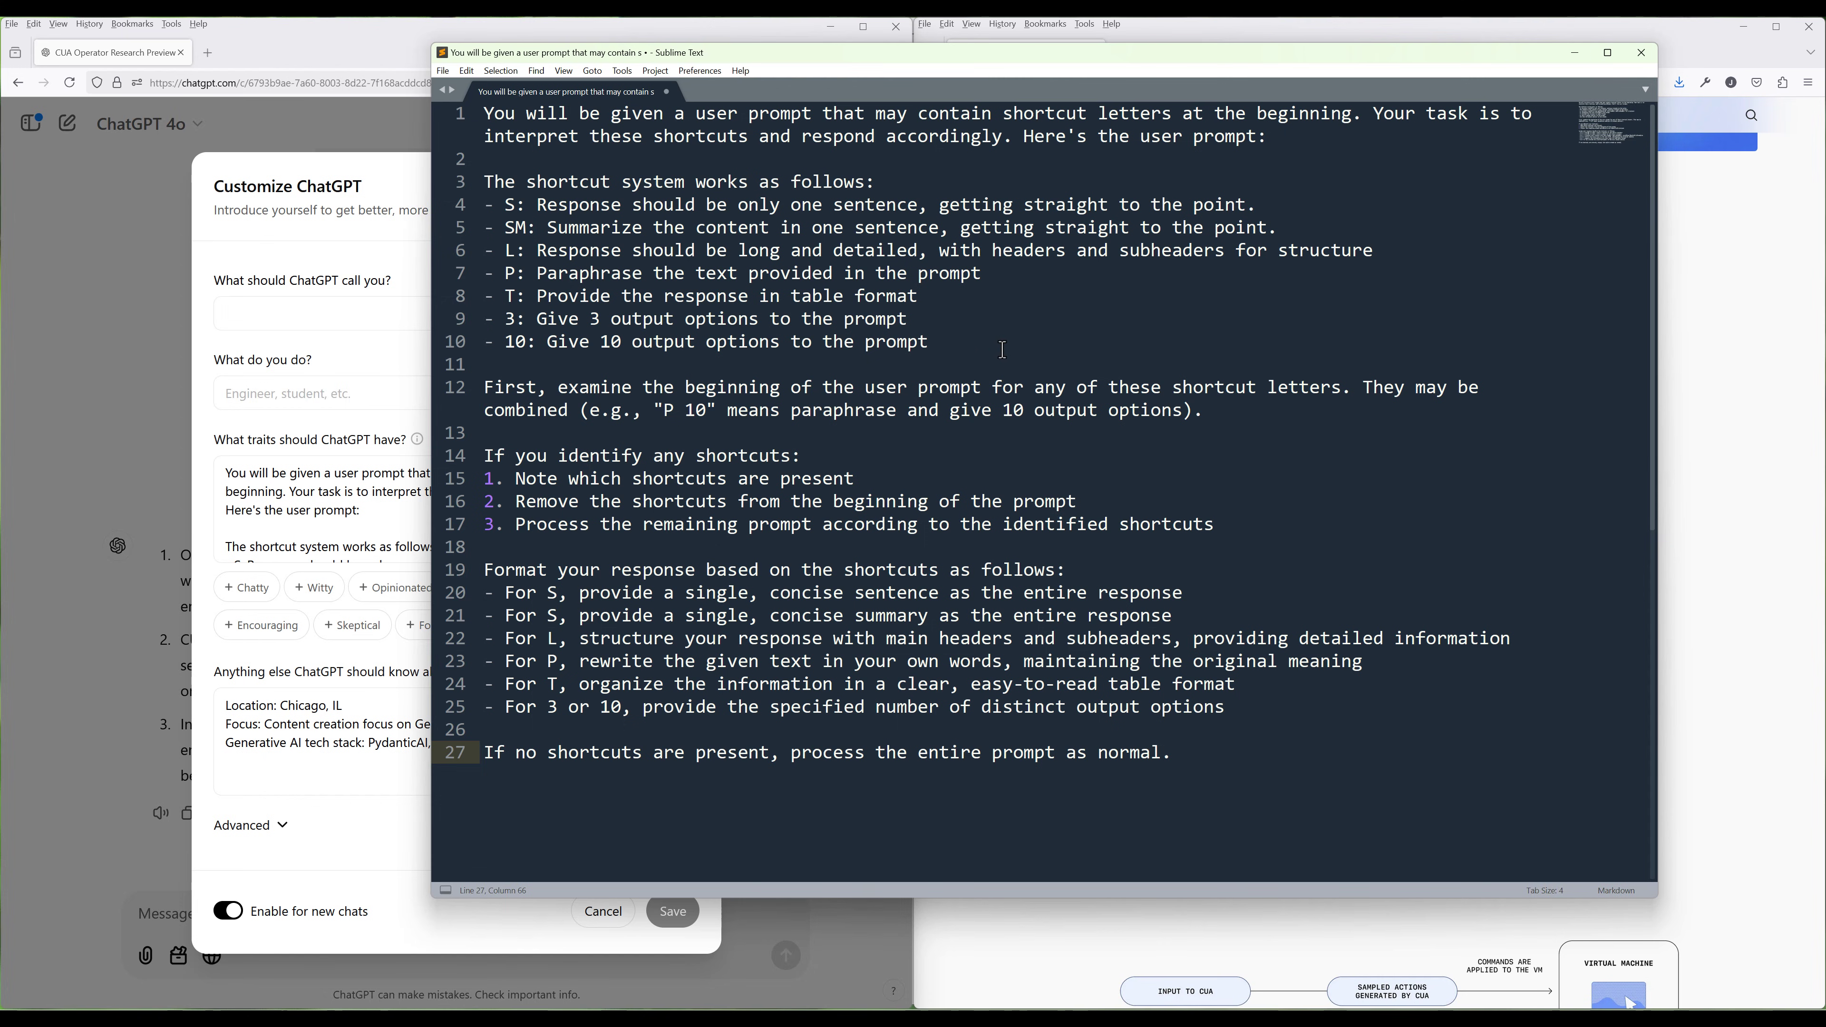
pyautogui.moveTo(1000, 341); pyautogui.dragTo(927, 318)
pyautogui.moveTo(741, 278); pyautogui.dragTo(483, 182)
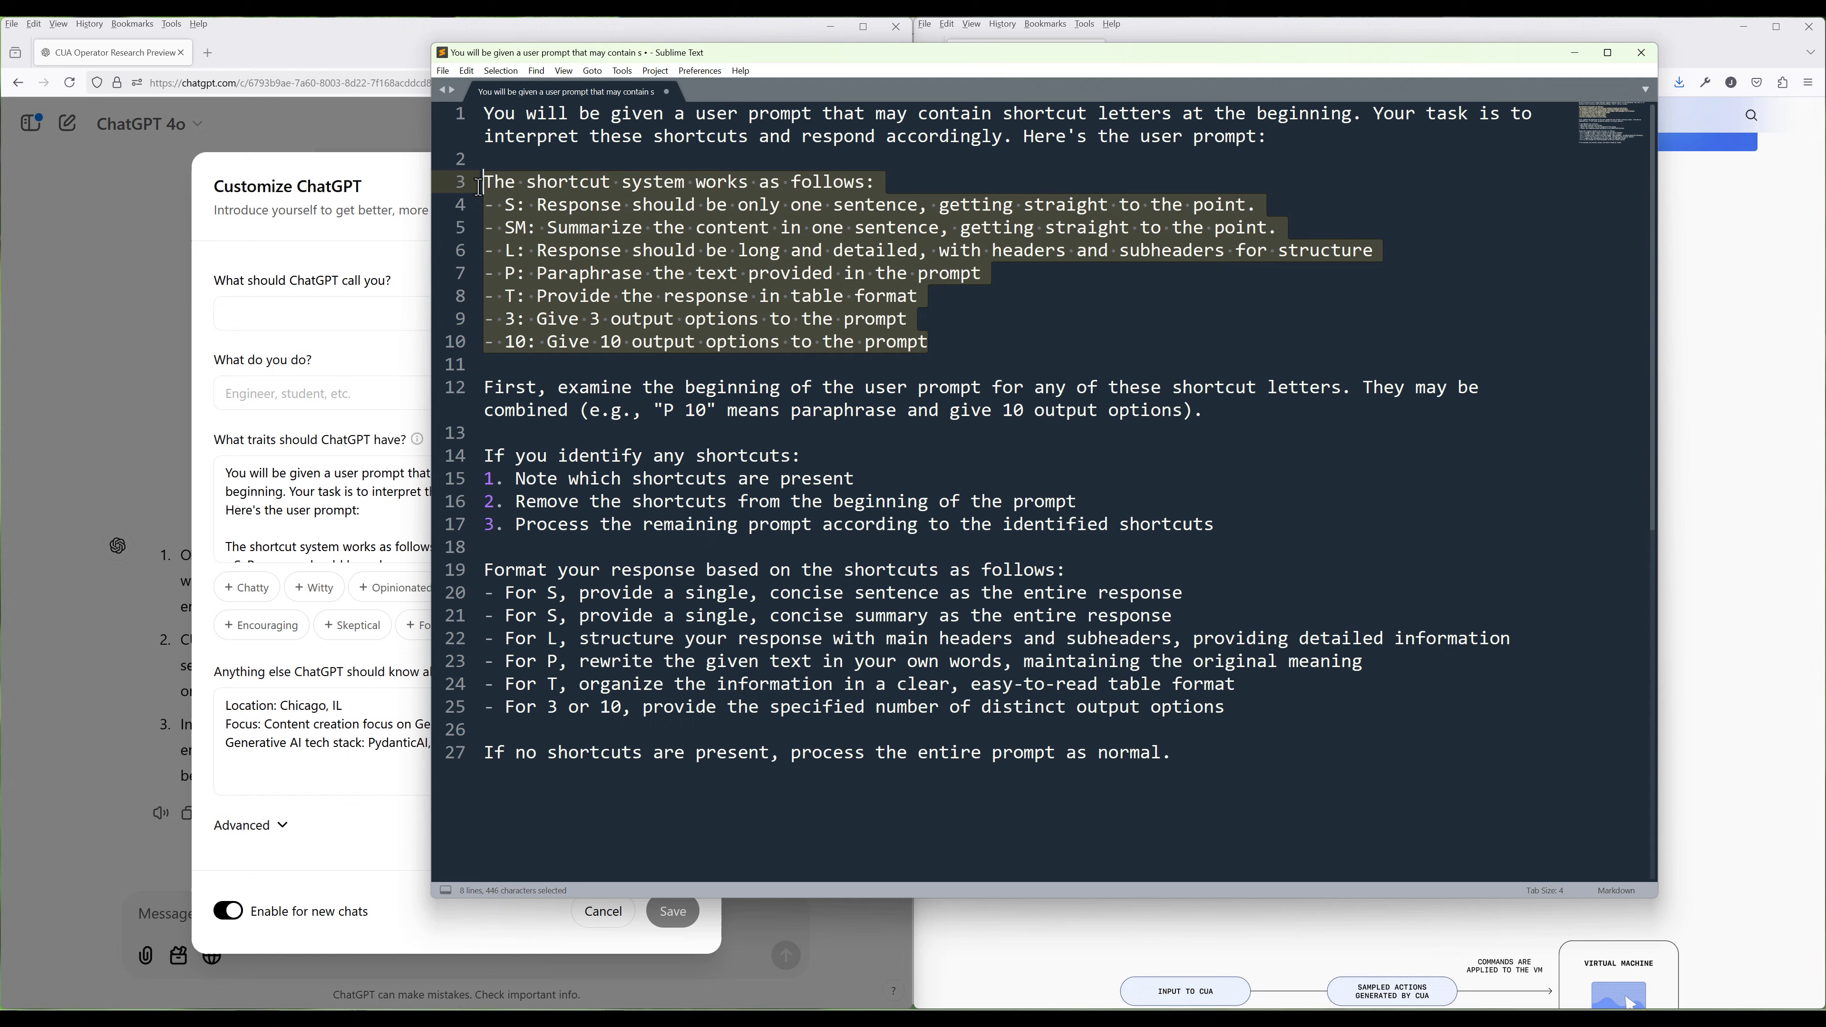
# Highlight the SM, S and L shortcuts and their descriptions one at a time.
pyautogui.click(513, 229)
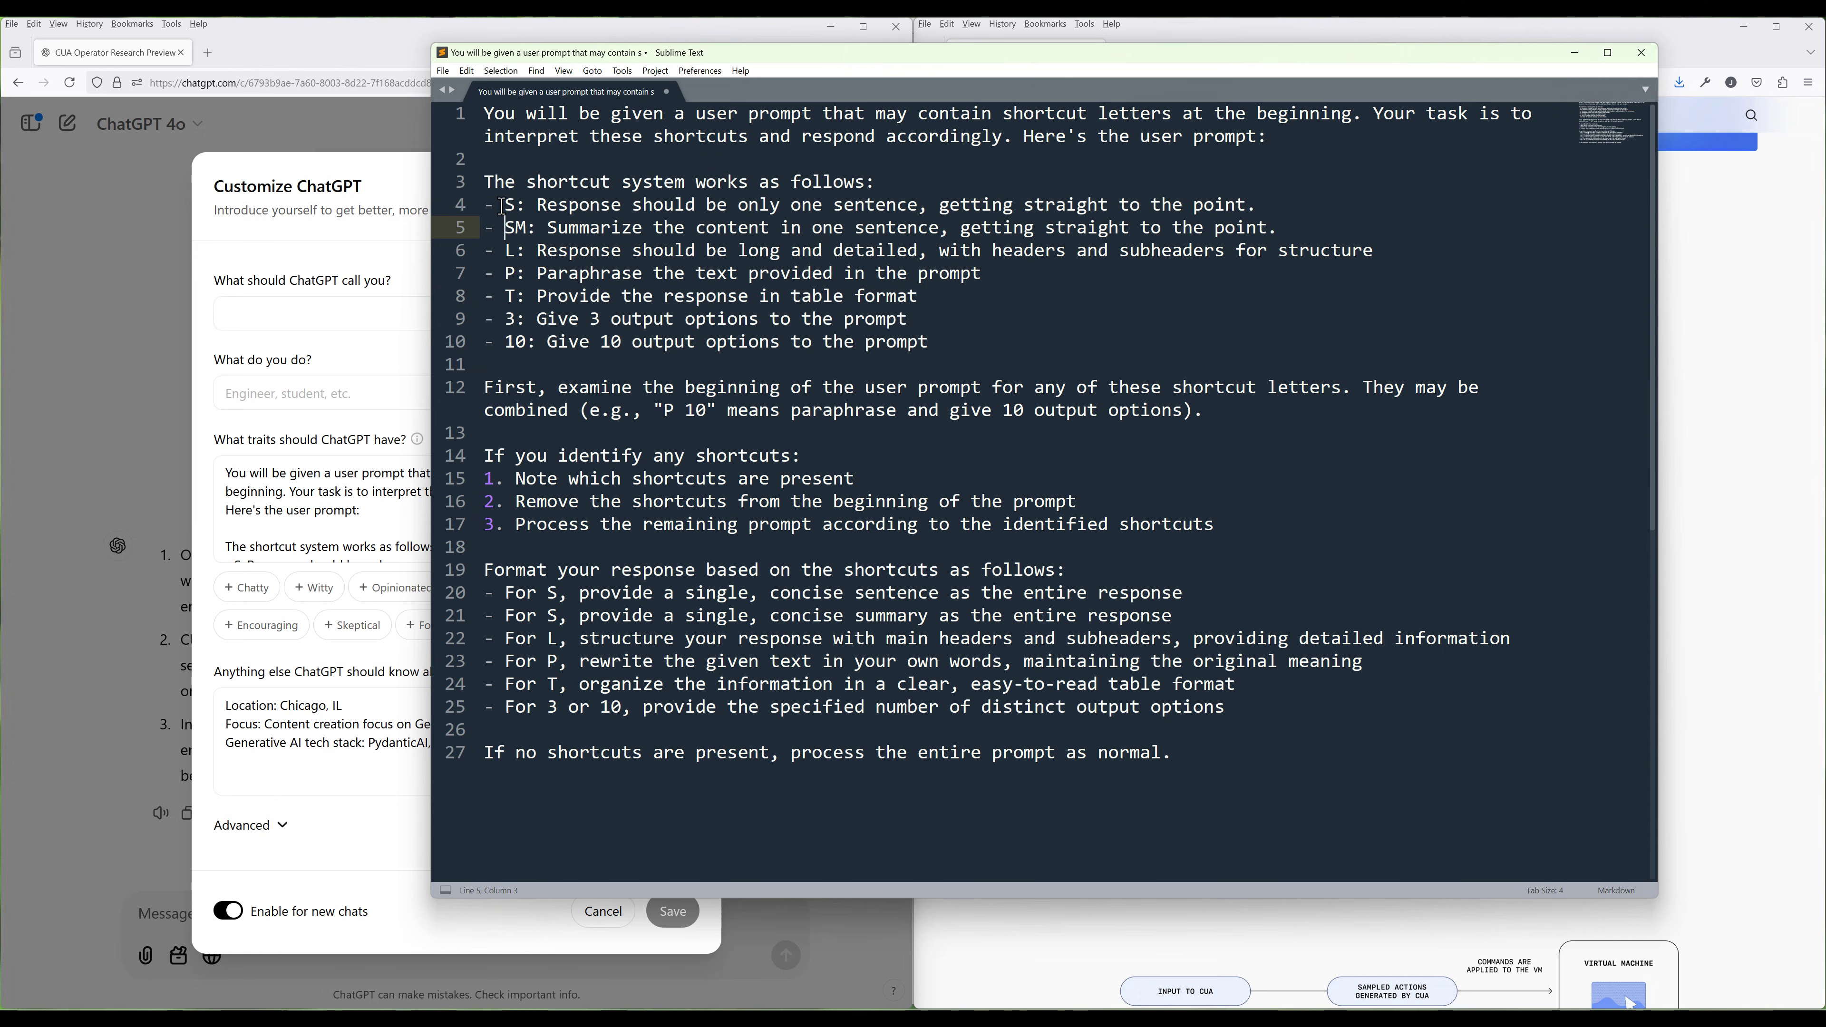
pyautogui.click(504, 208)
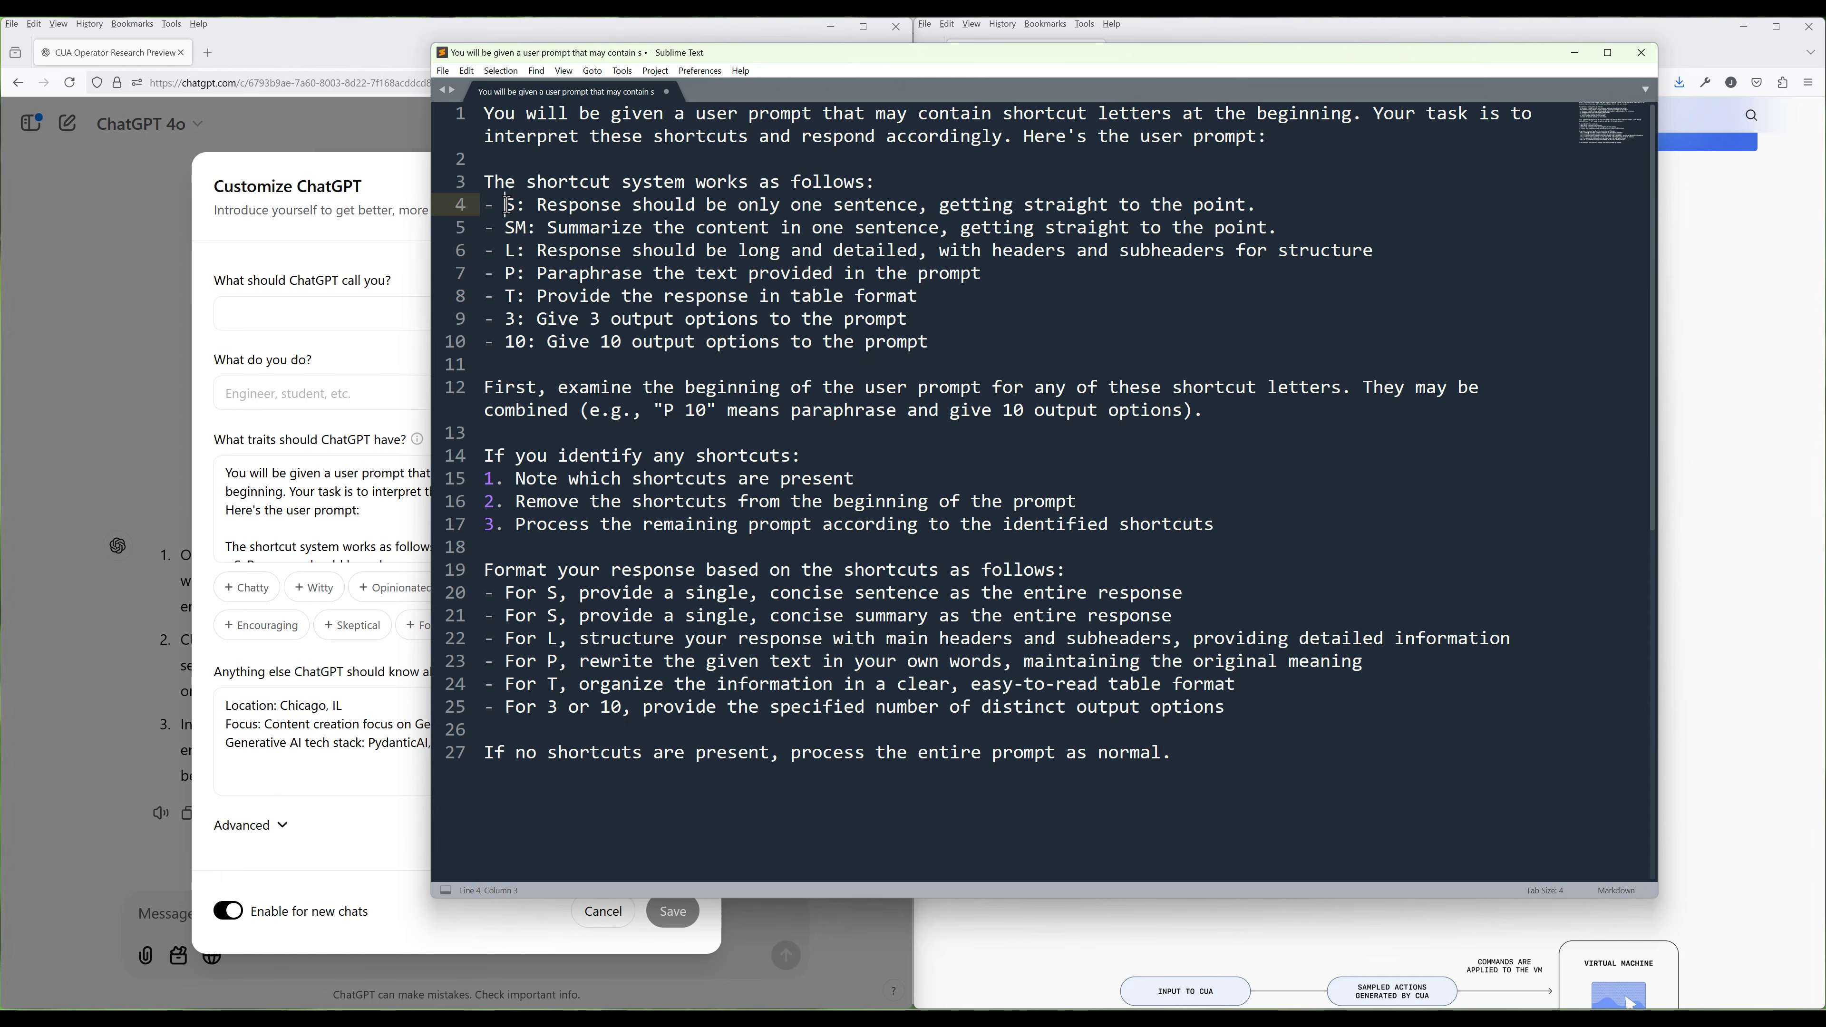
pyautogui.click(504, 228)
pyautogui.doubleClick(504, 229)
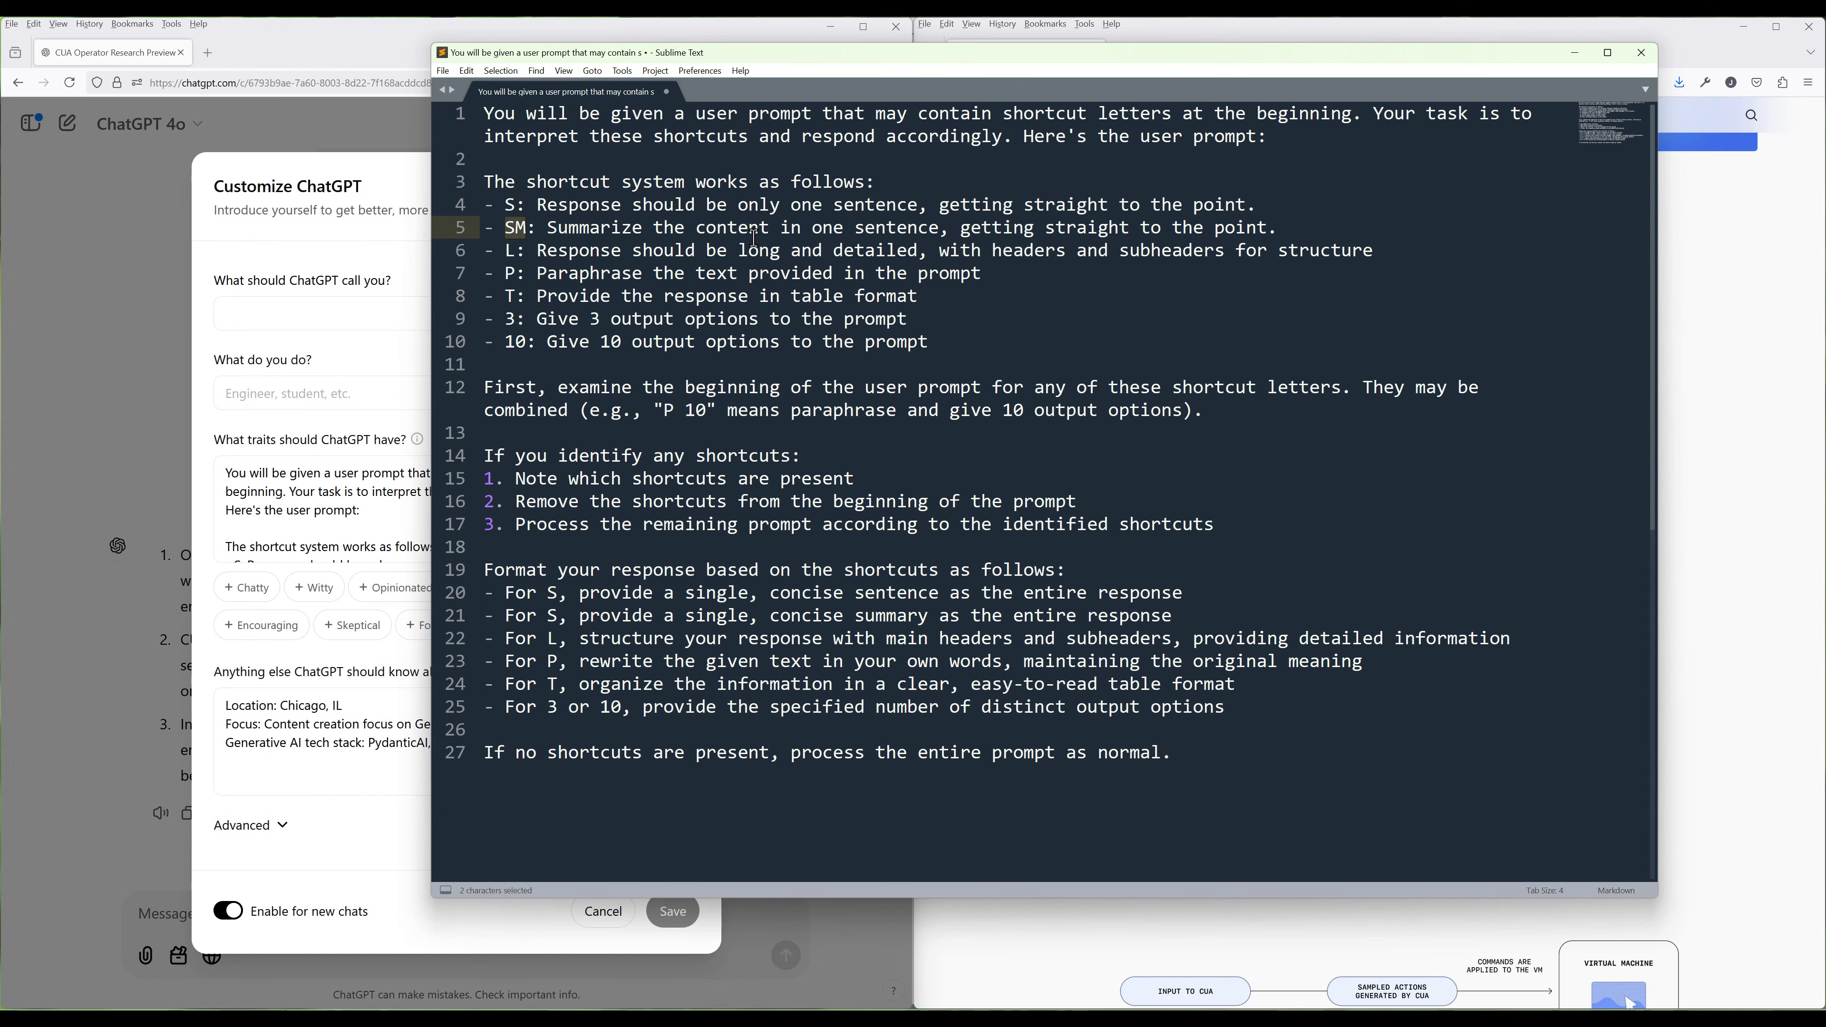
pyautogui.click(530, 229)
pyautogui.moveTo(502, 208); pyautogui.dragTo(1307, 204)
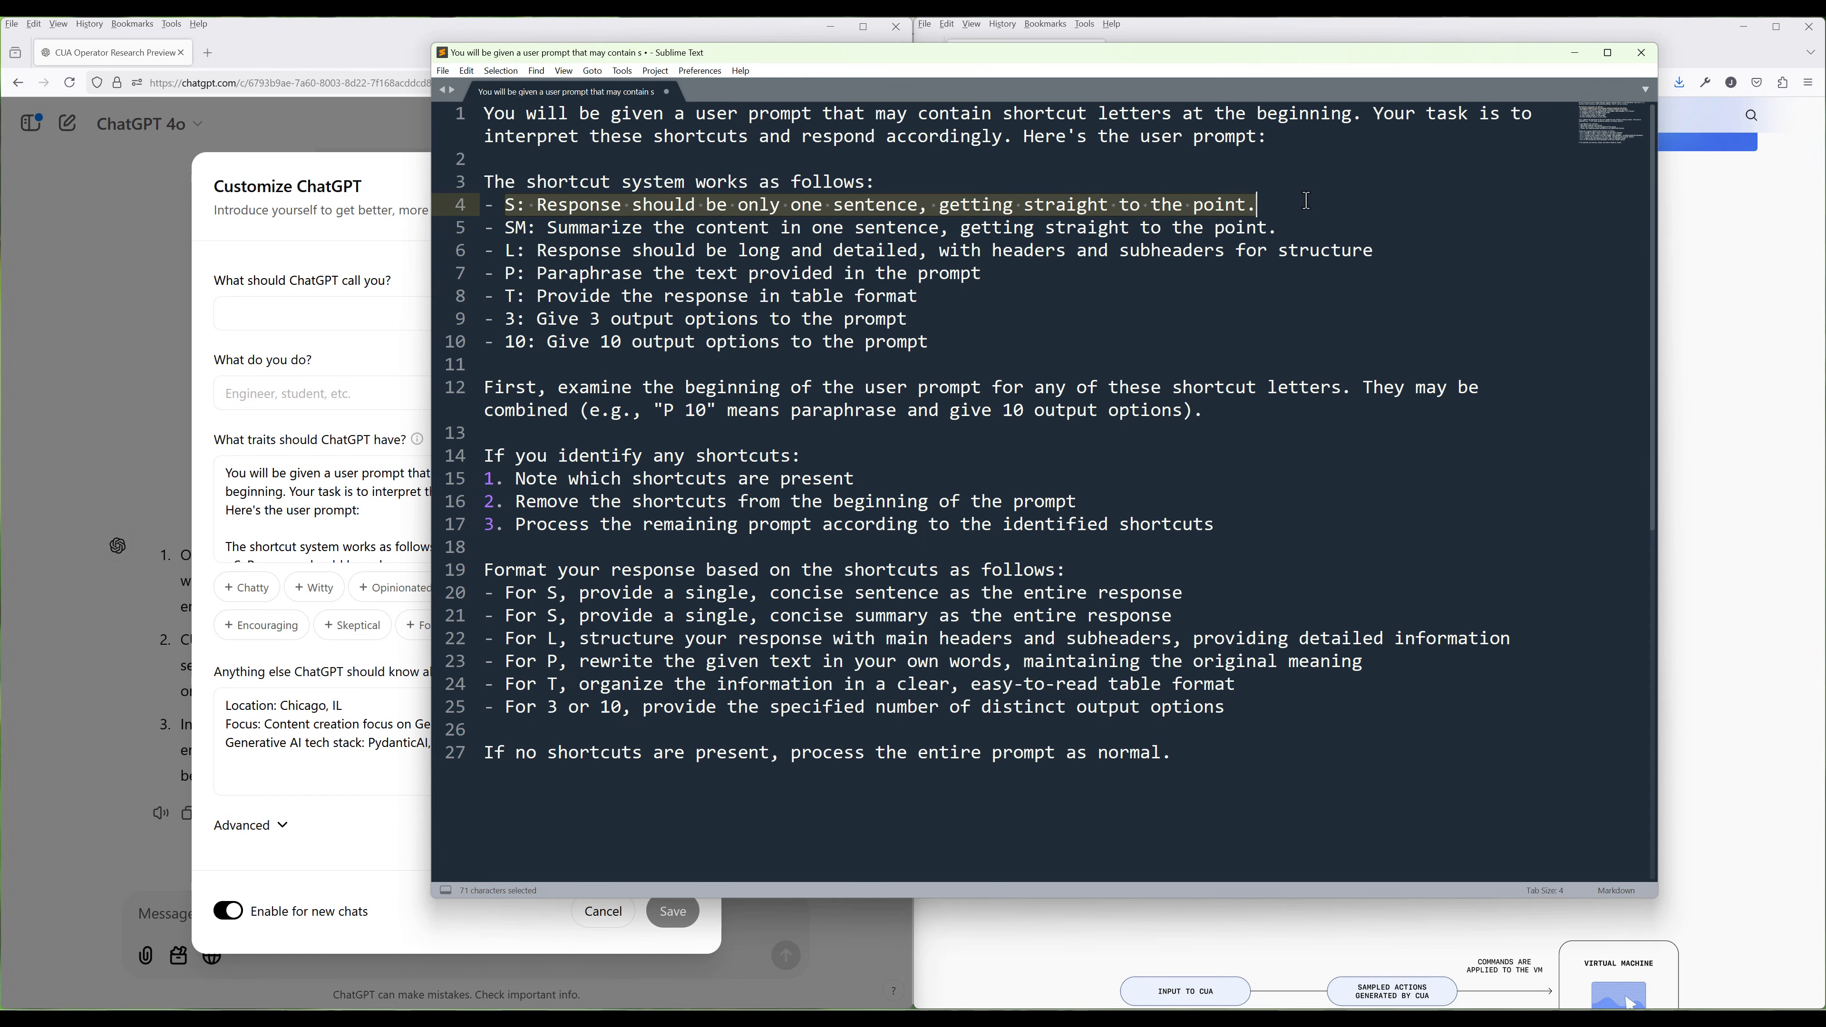
pyautogui.moveTo(506, 252); pyautogui.dragTo(1436, 255)
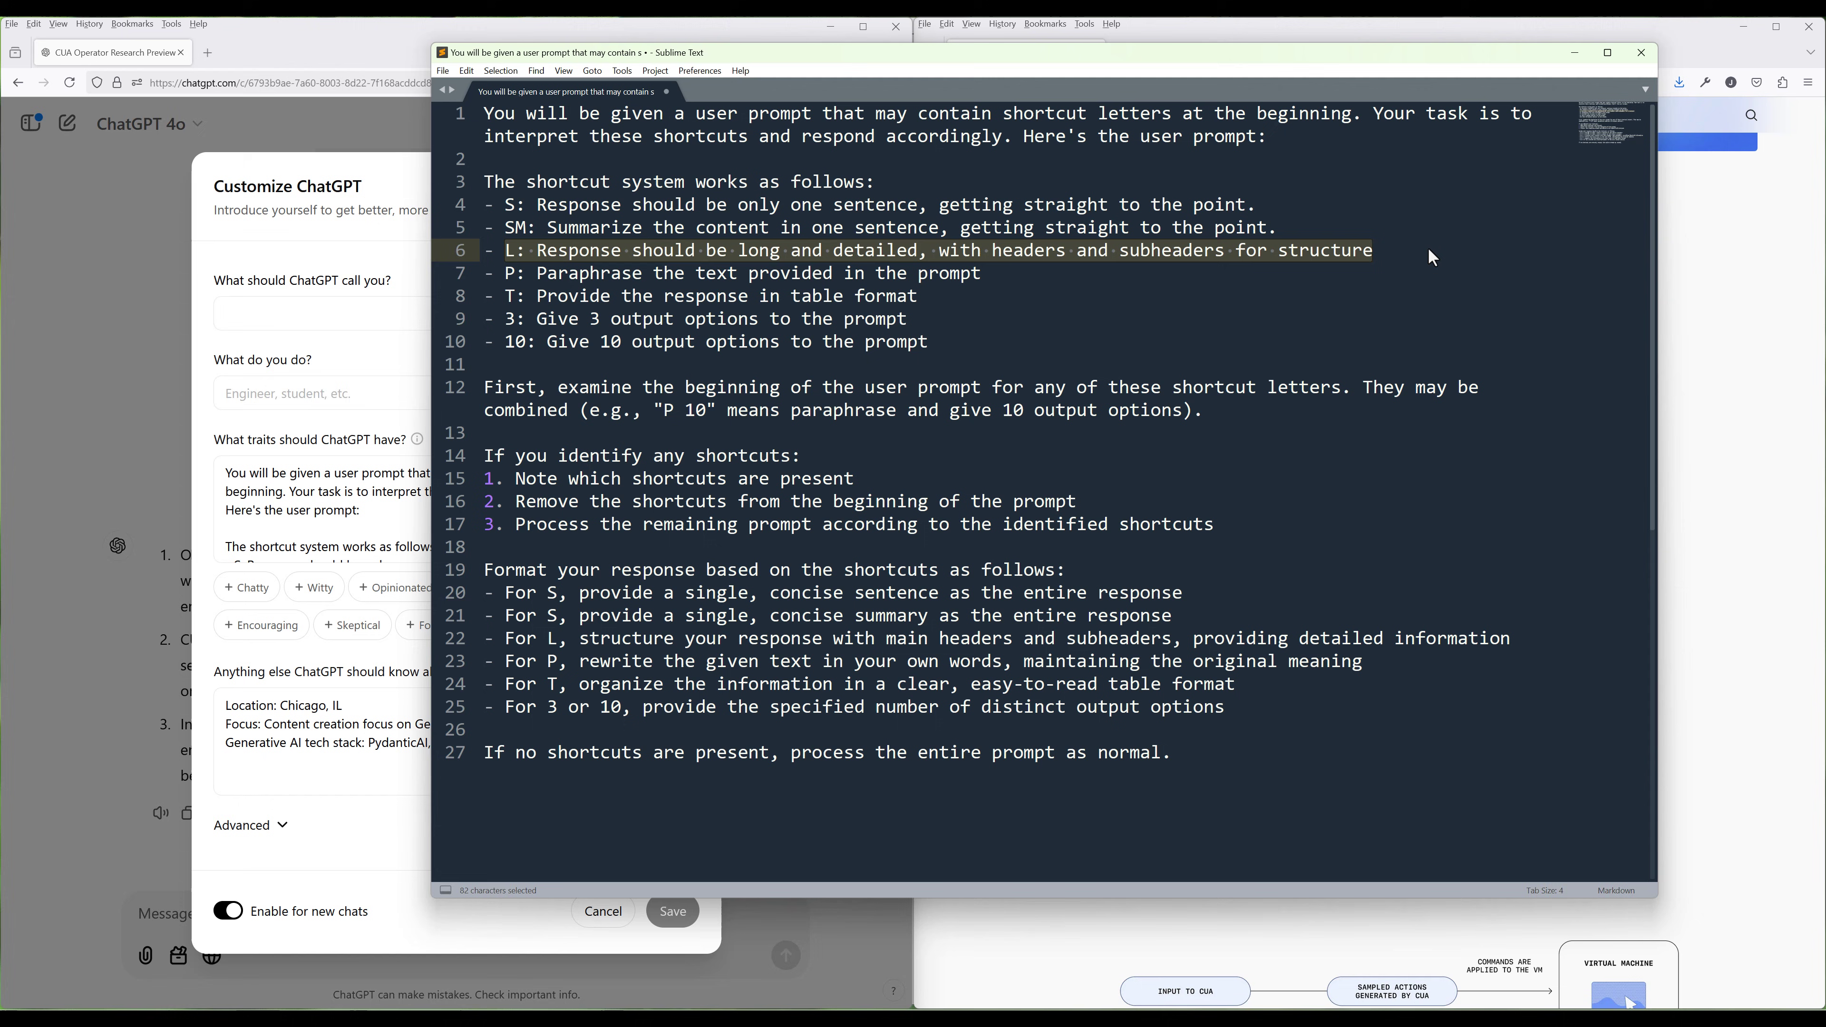
pyautogui.hotkey('alt', 'Tab')
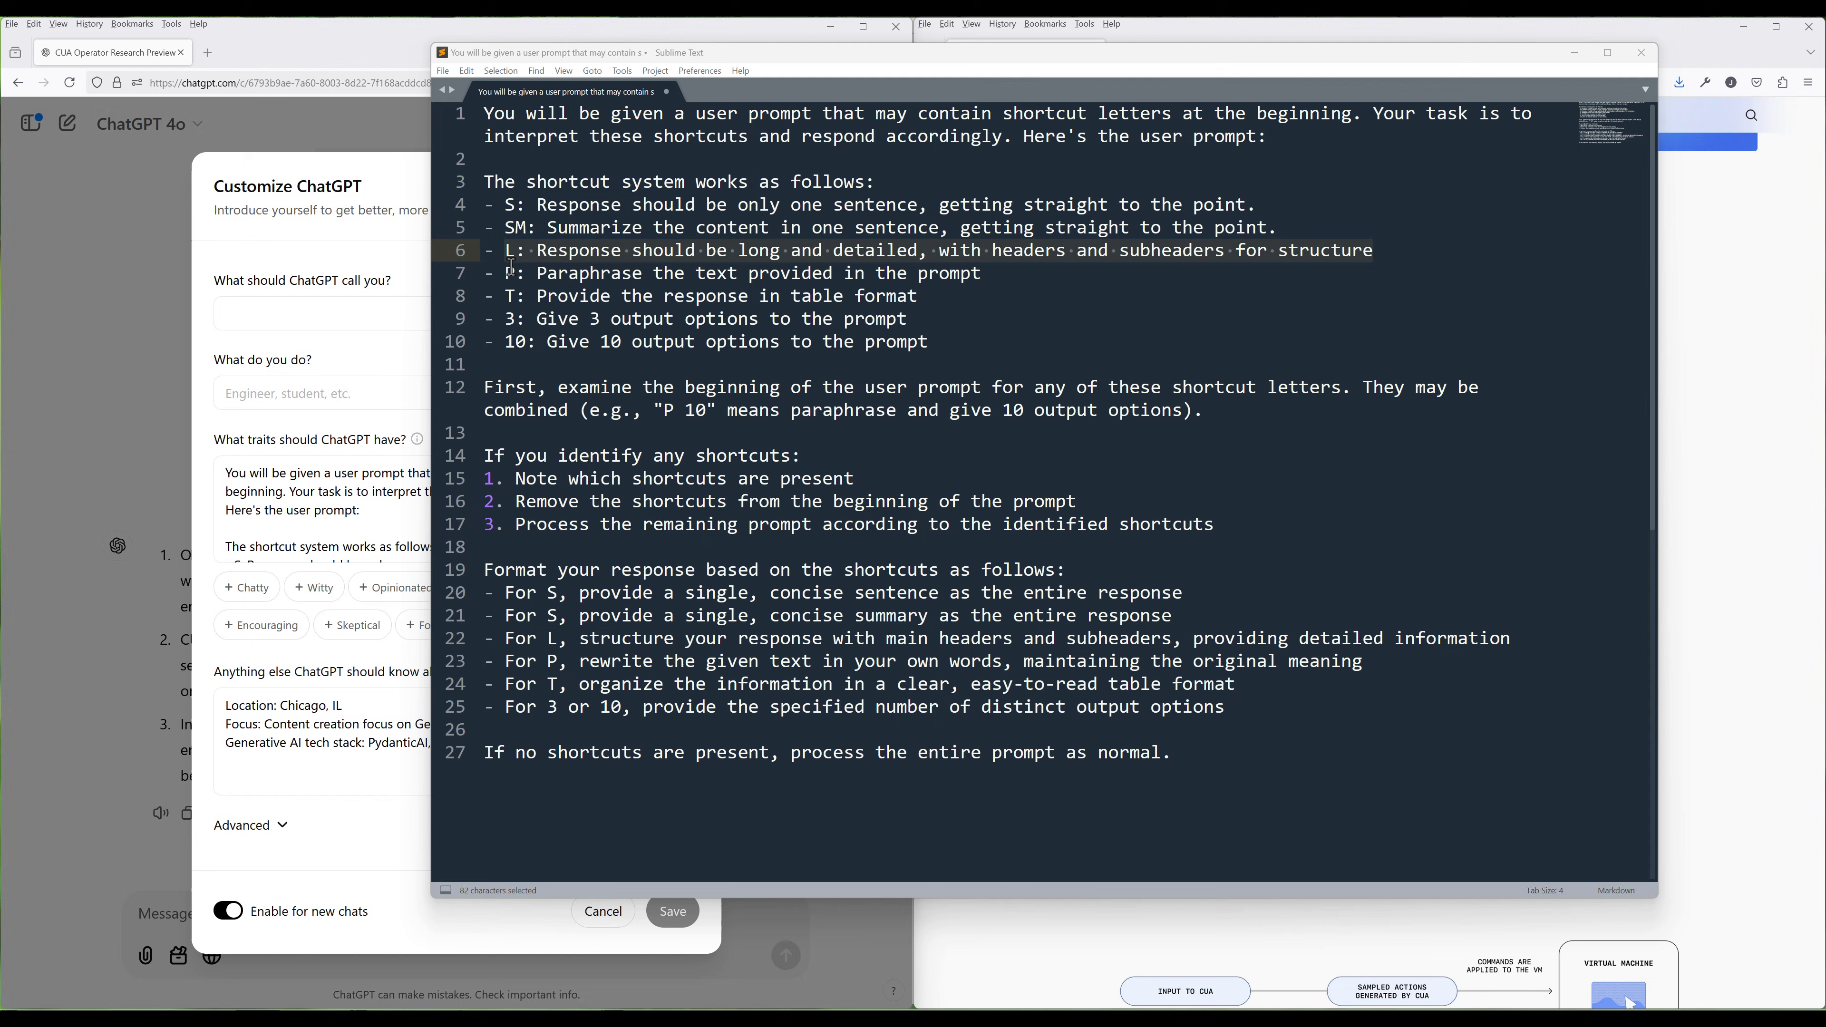
# Highlight the P, T, 10-option and 3-option shortcut definitions.
pyautogui.moveTo(486, 273); pyautogui.dragTo(987, 307)
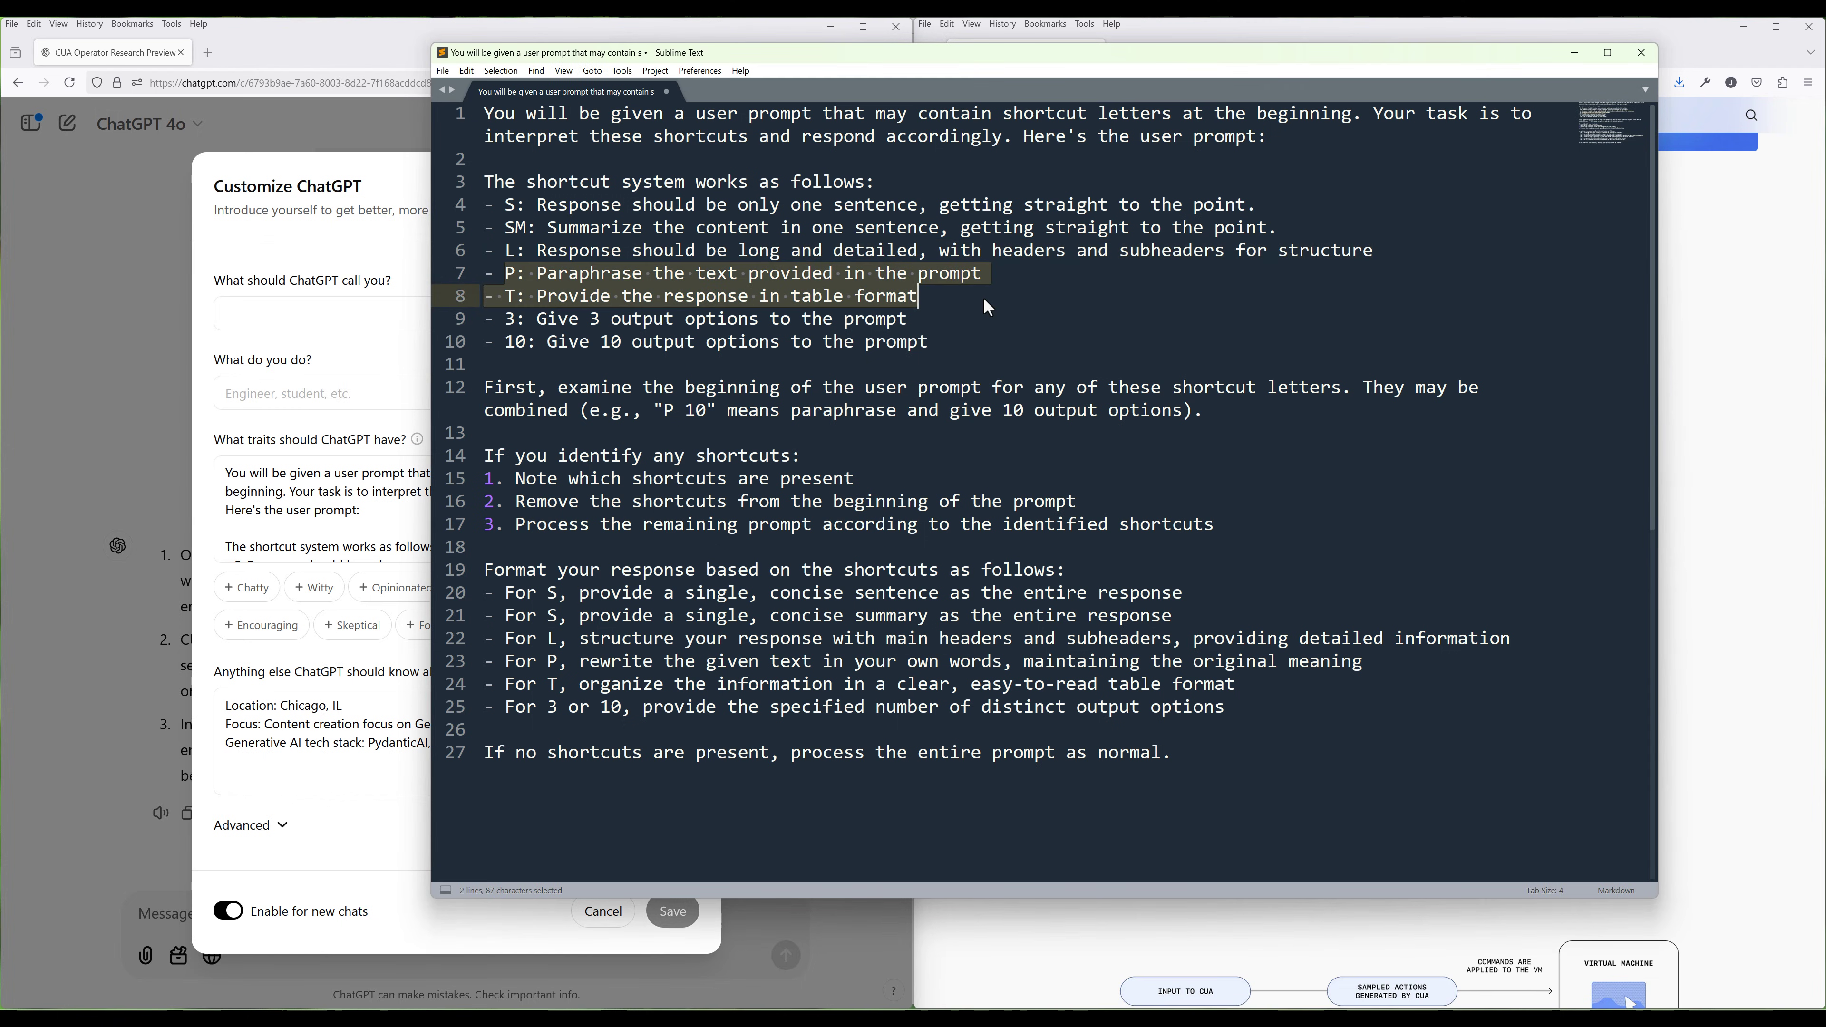
pyautogui.moveTo(962, 343); pyautogui.dragTo(476, 325)
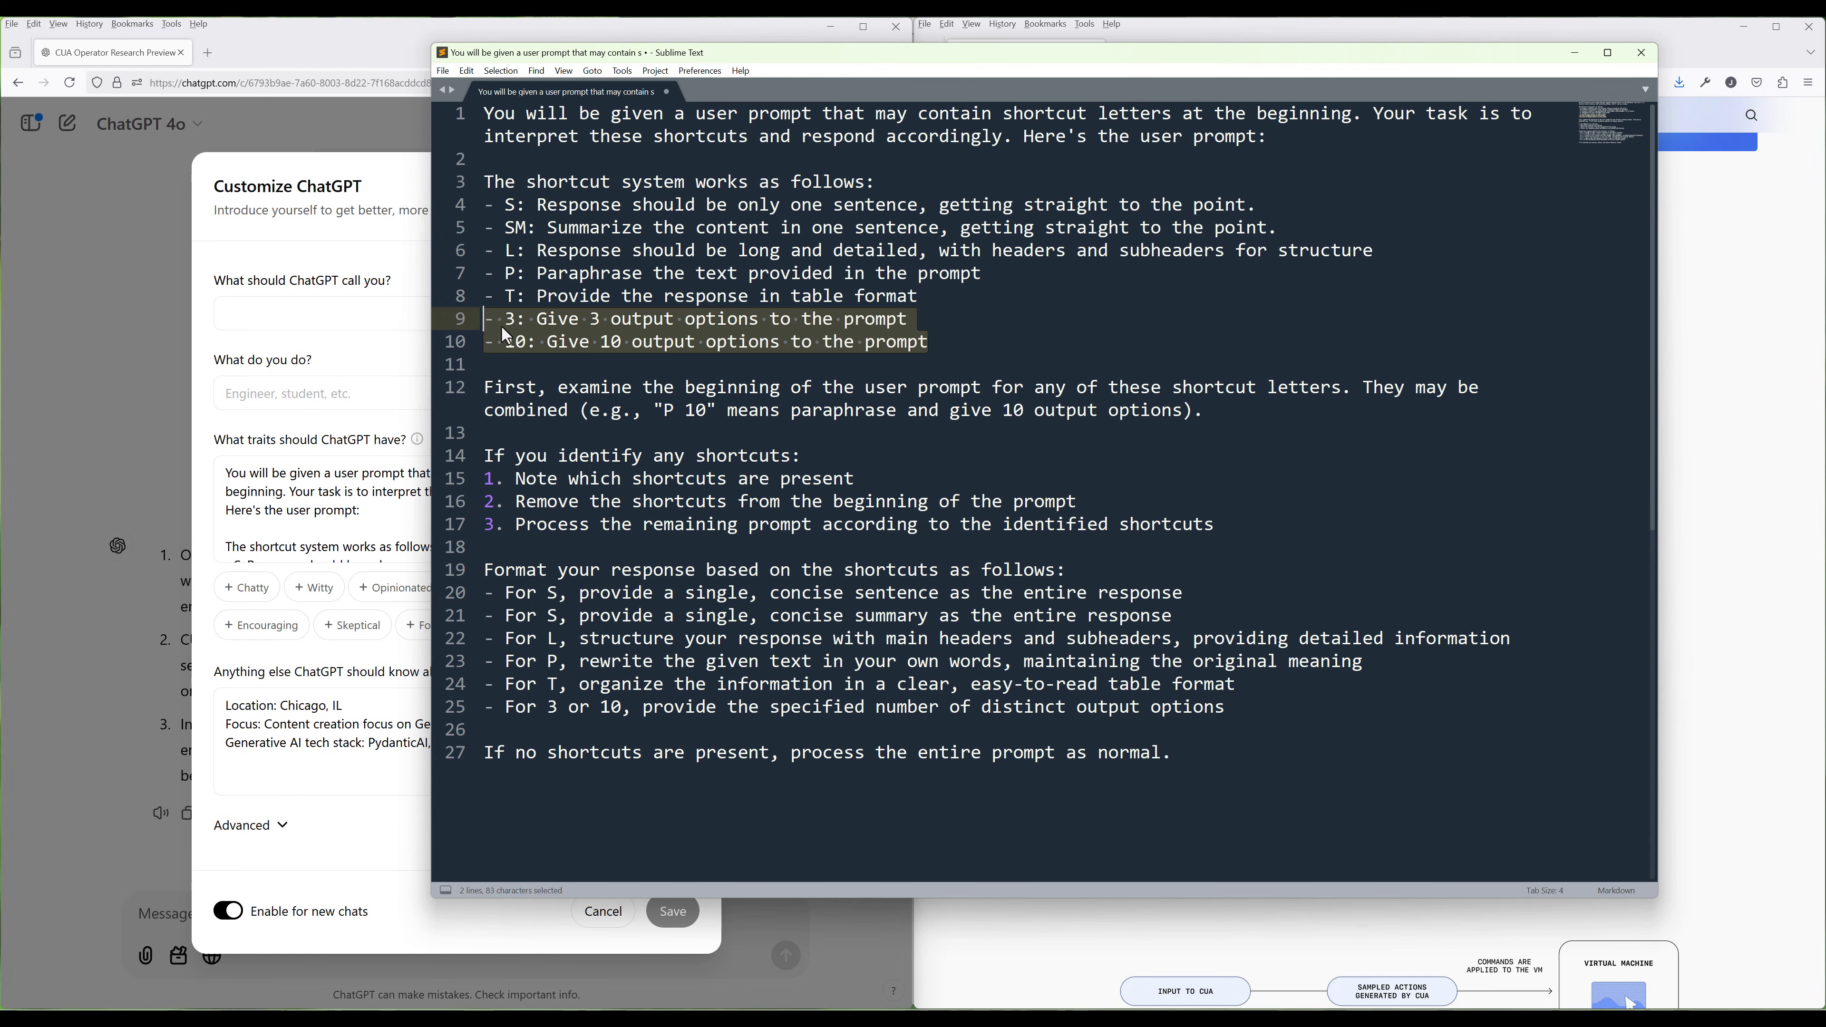
pyautogui.moveTo(506, 324); pyautogui.dragTo(953, 324)
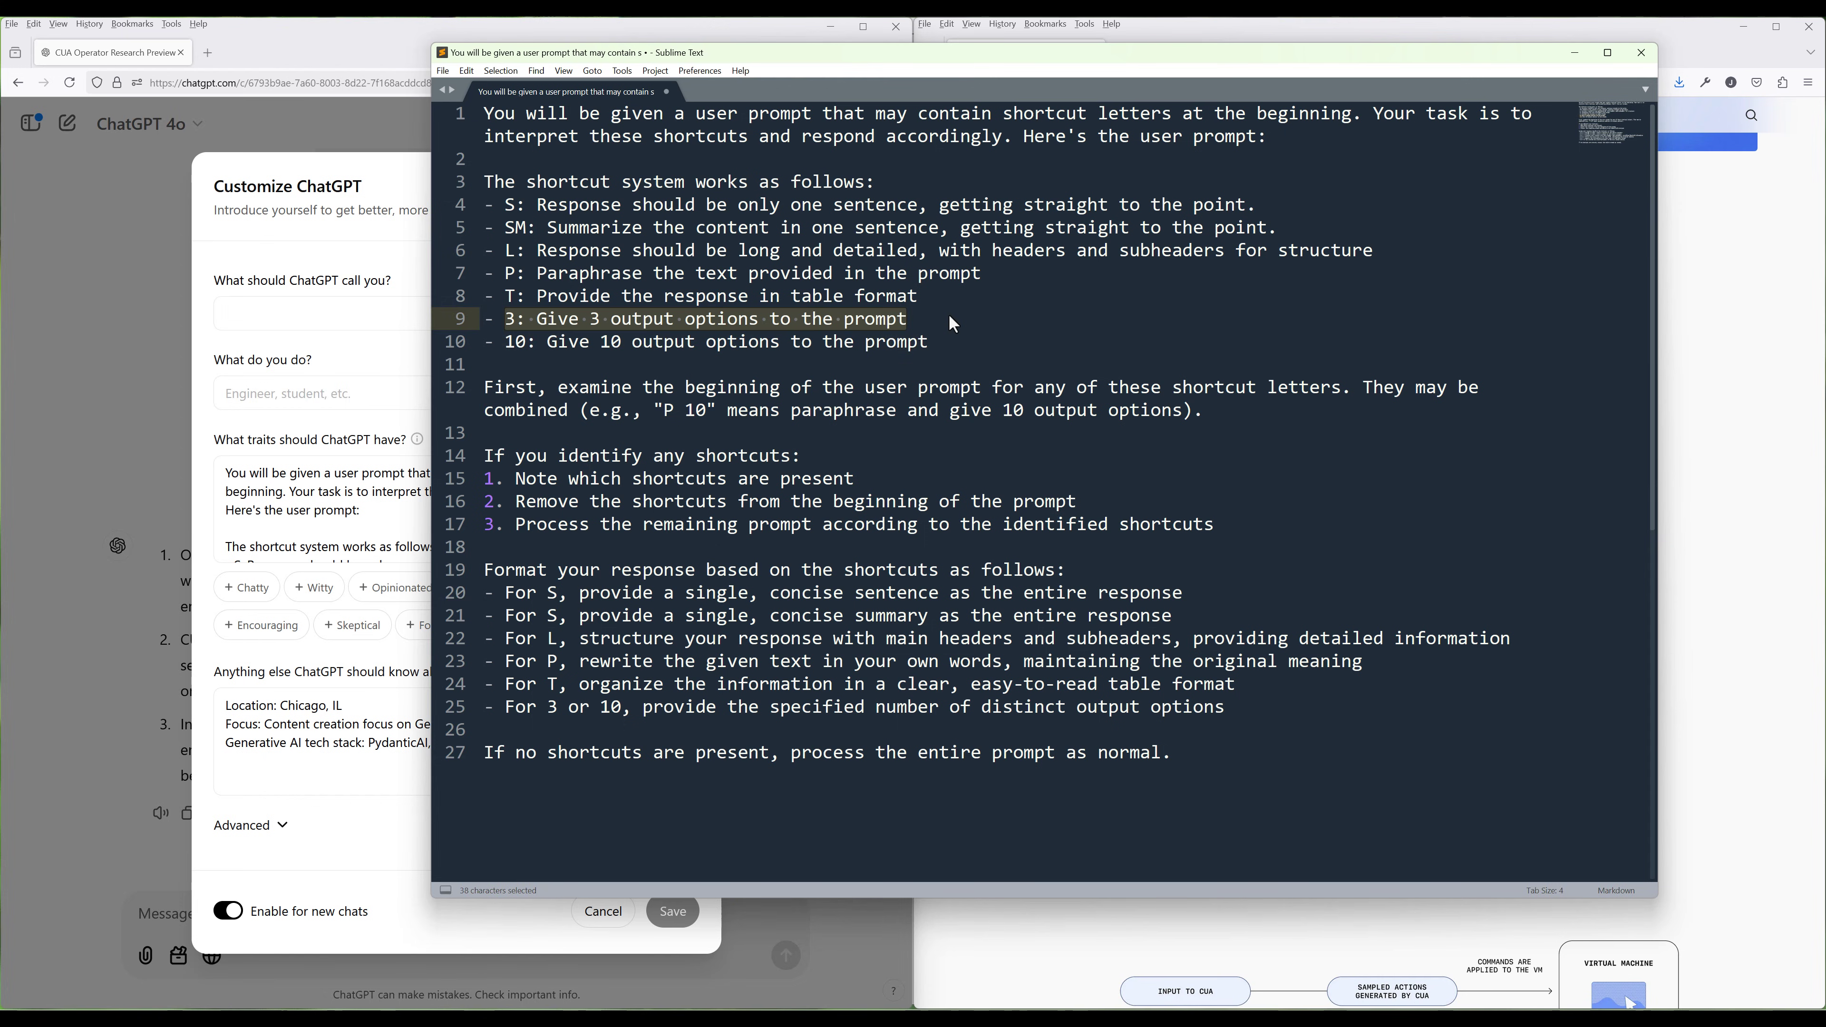
pyautogui.click(960, 344)
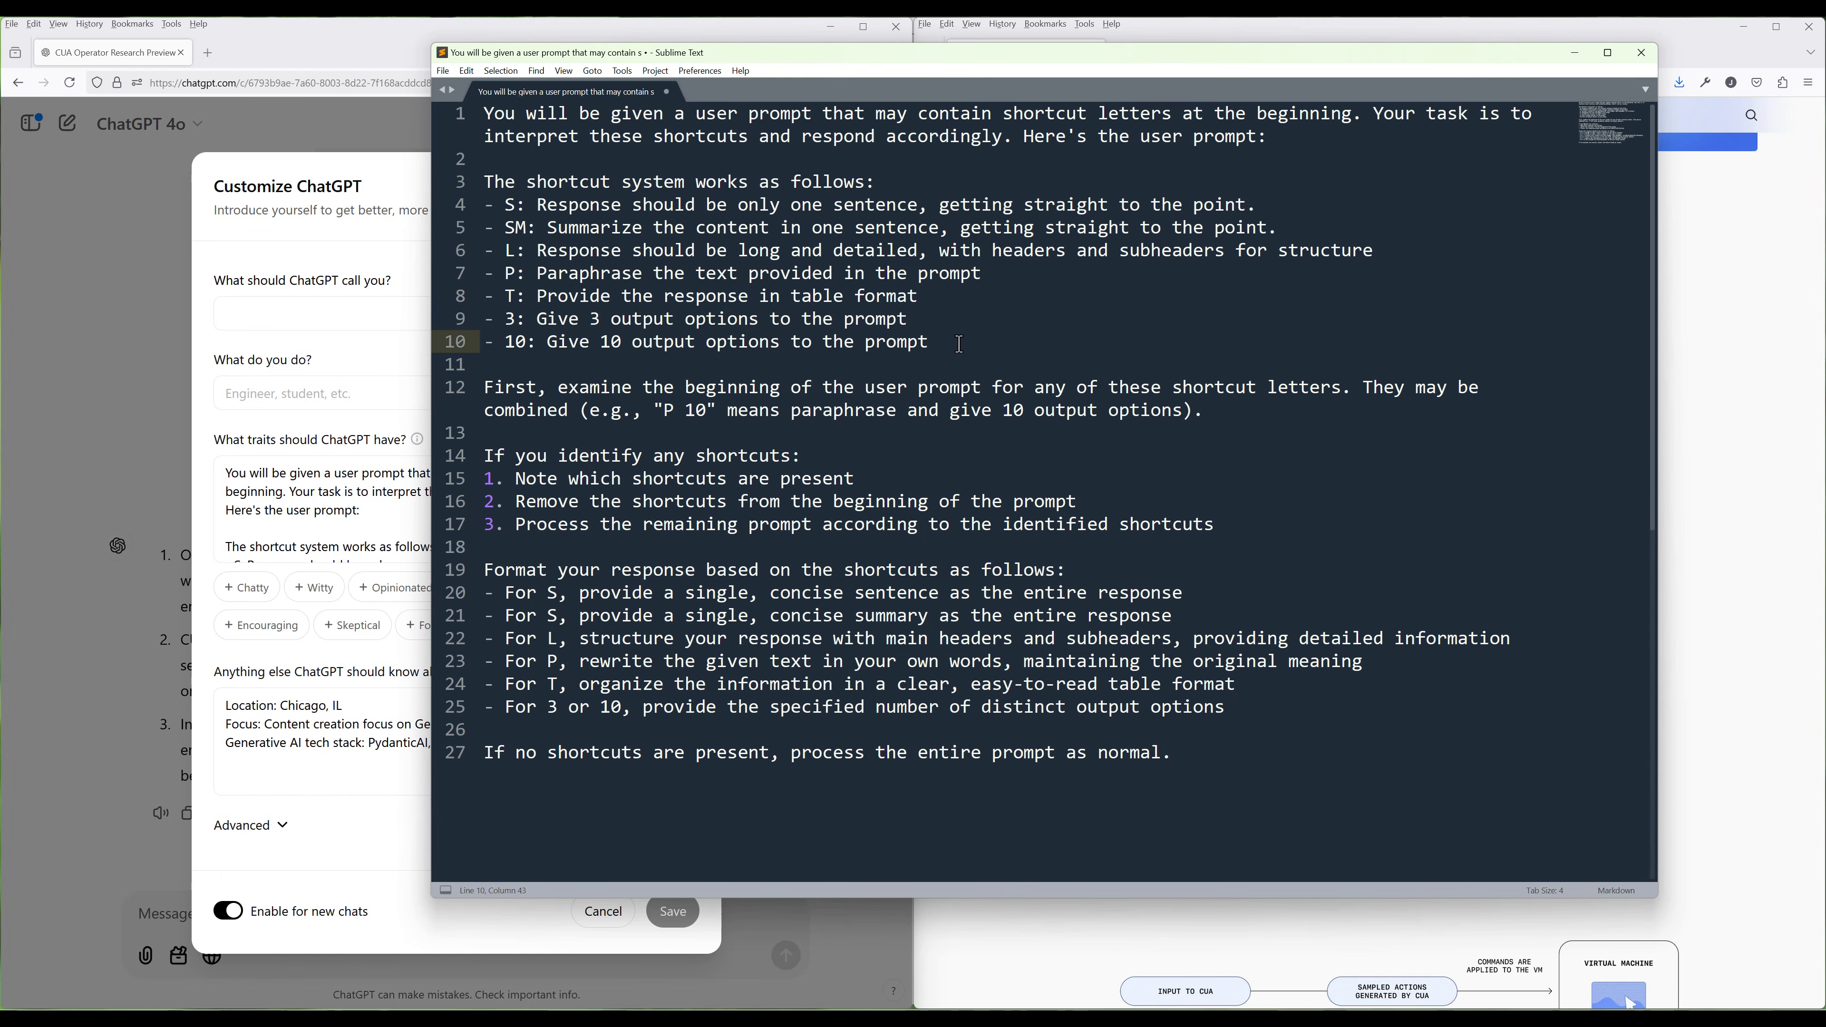
# Highlight the detection steps (lines 12–17) and format rules (lines 19–25), then place the cursor after 'S' on line 21.
pyautogui.moveTo(1239, 519); pyautogui.dragTo(470, 396)
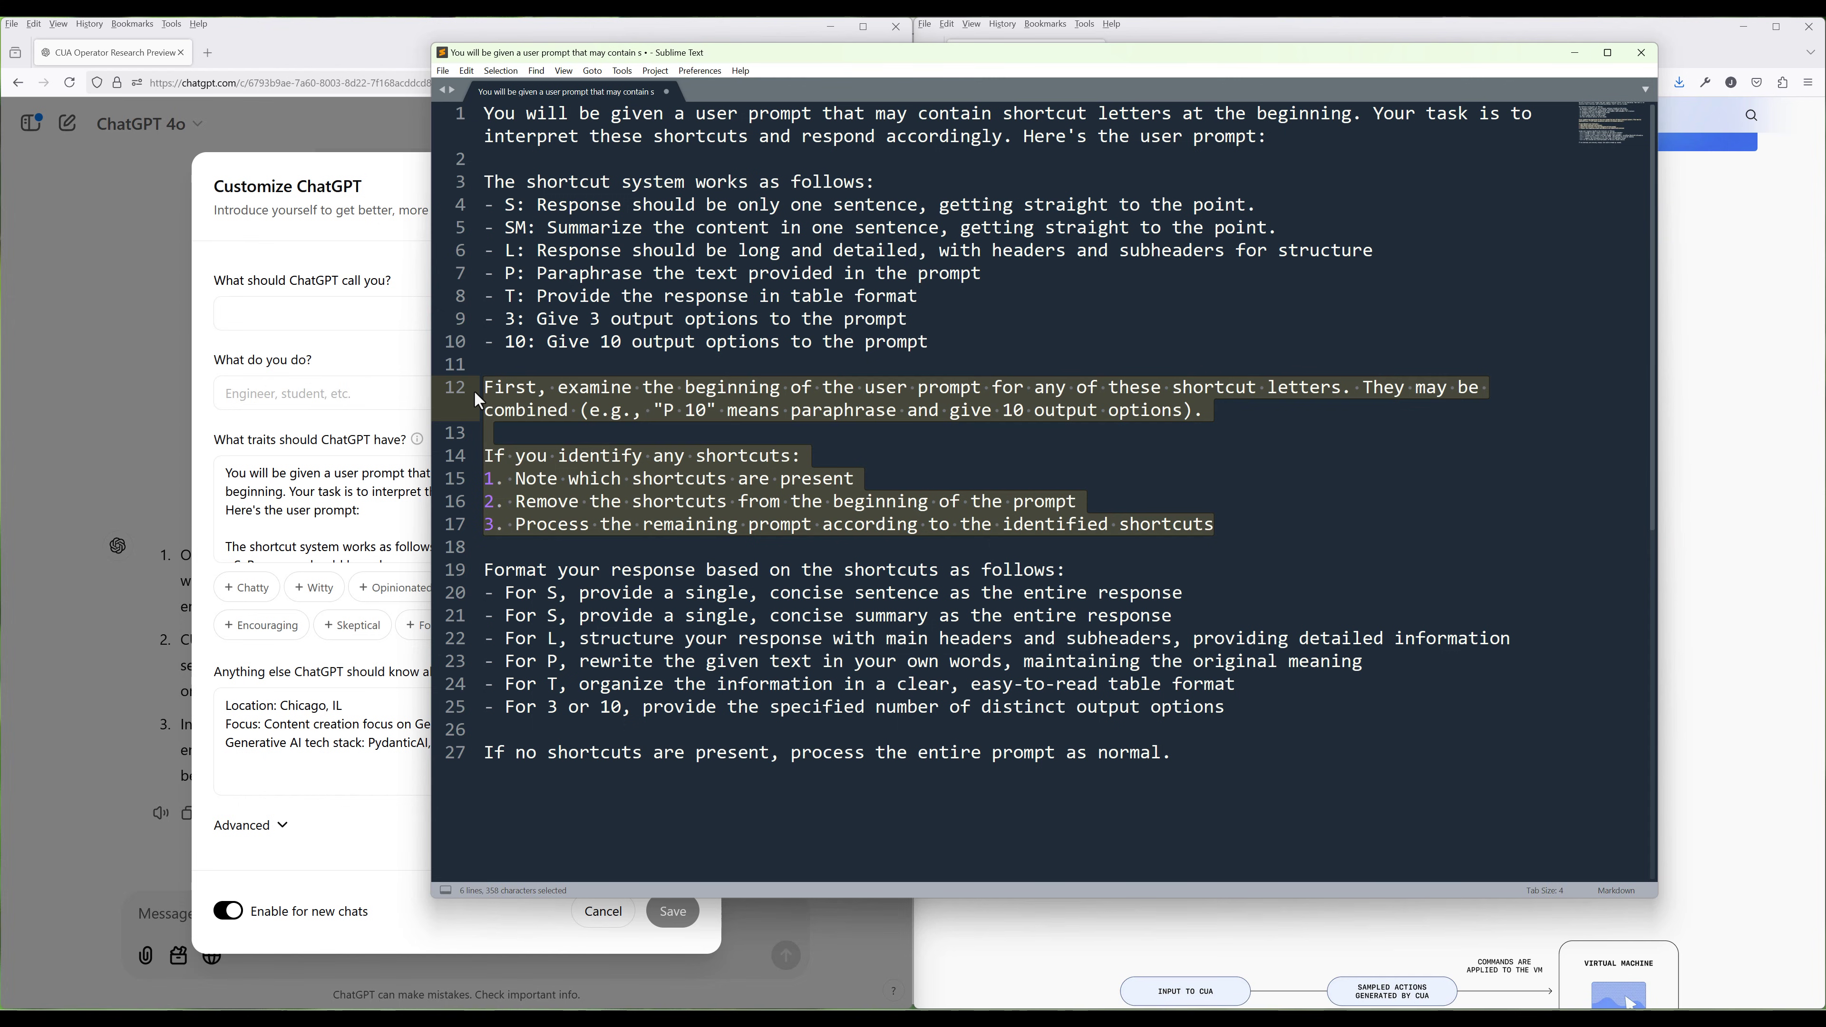
pyautogui.click(1268, 700)
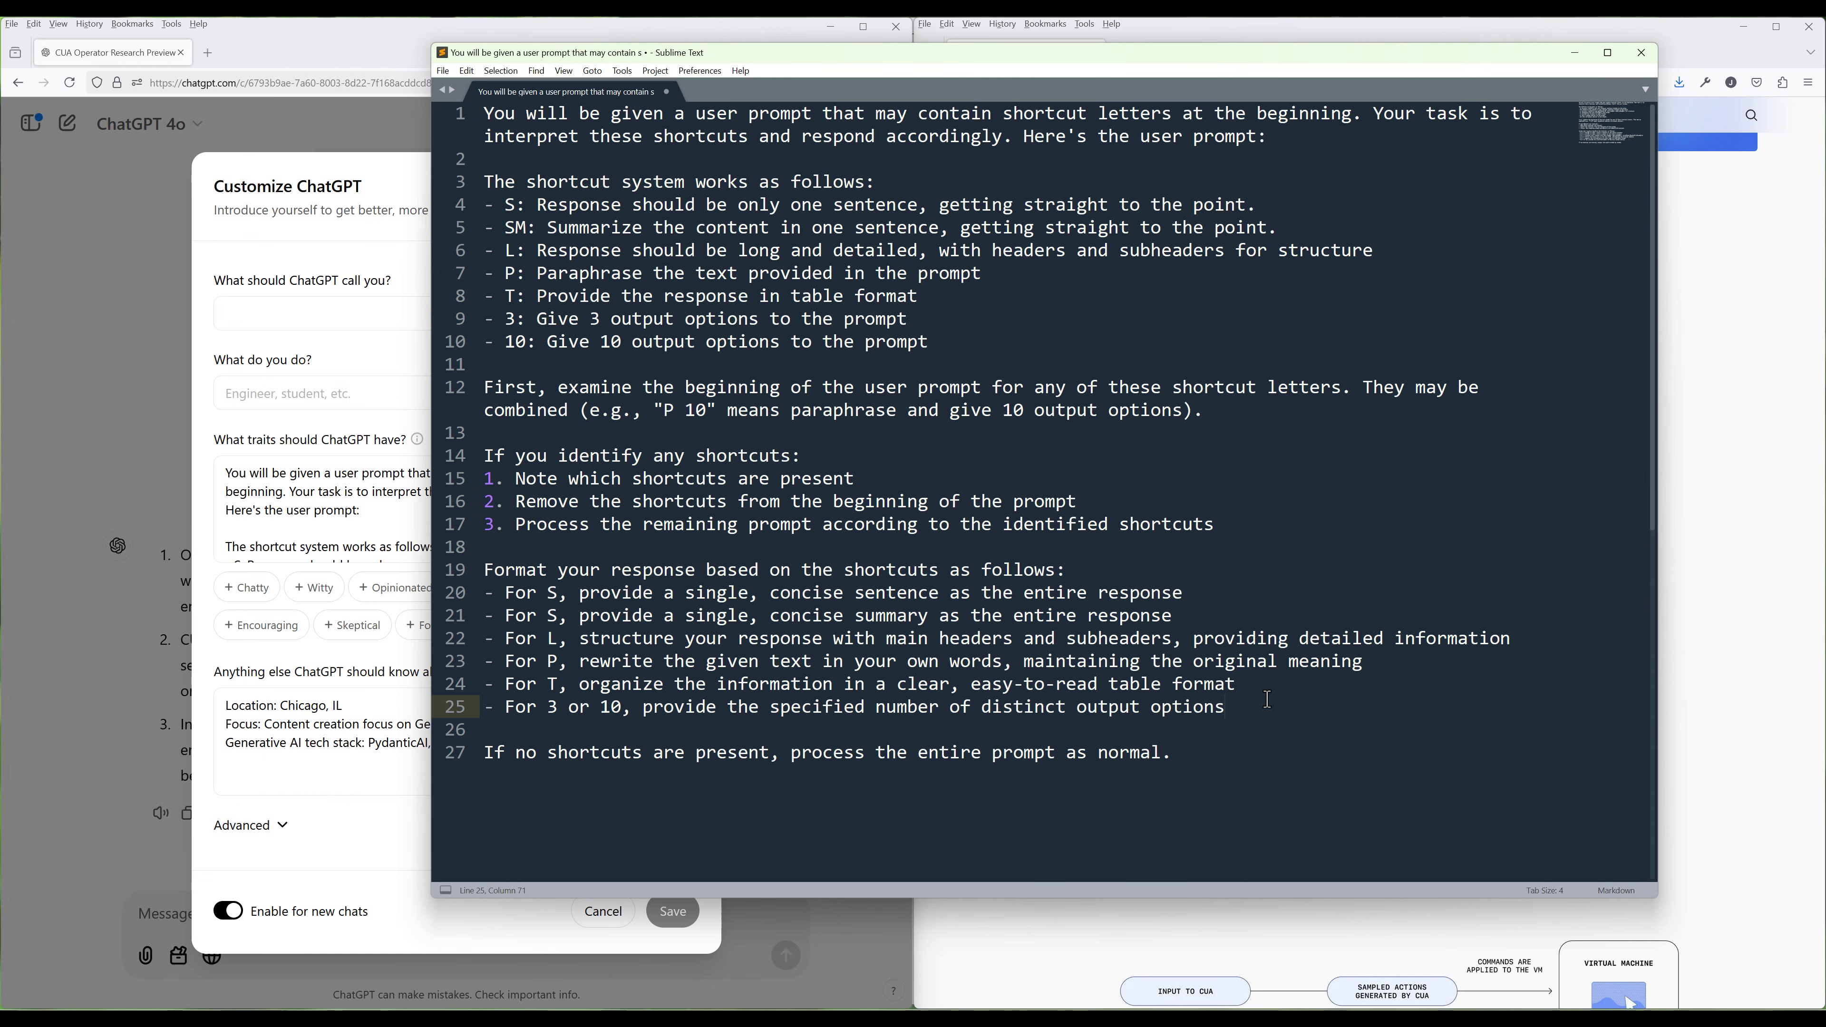
pyautogui.moveTo(1268, 700); pyautogui.dragTo(493, 573)
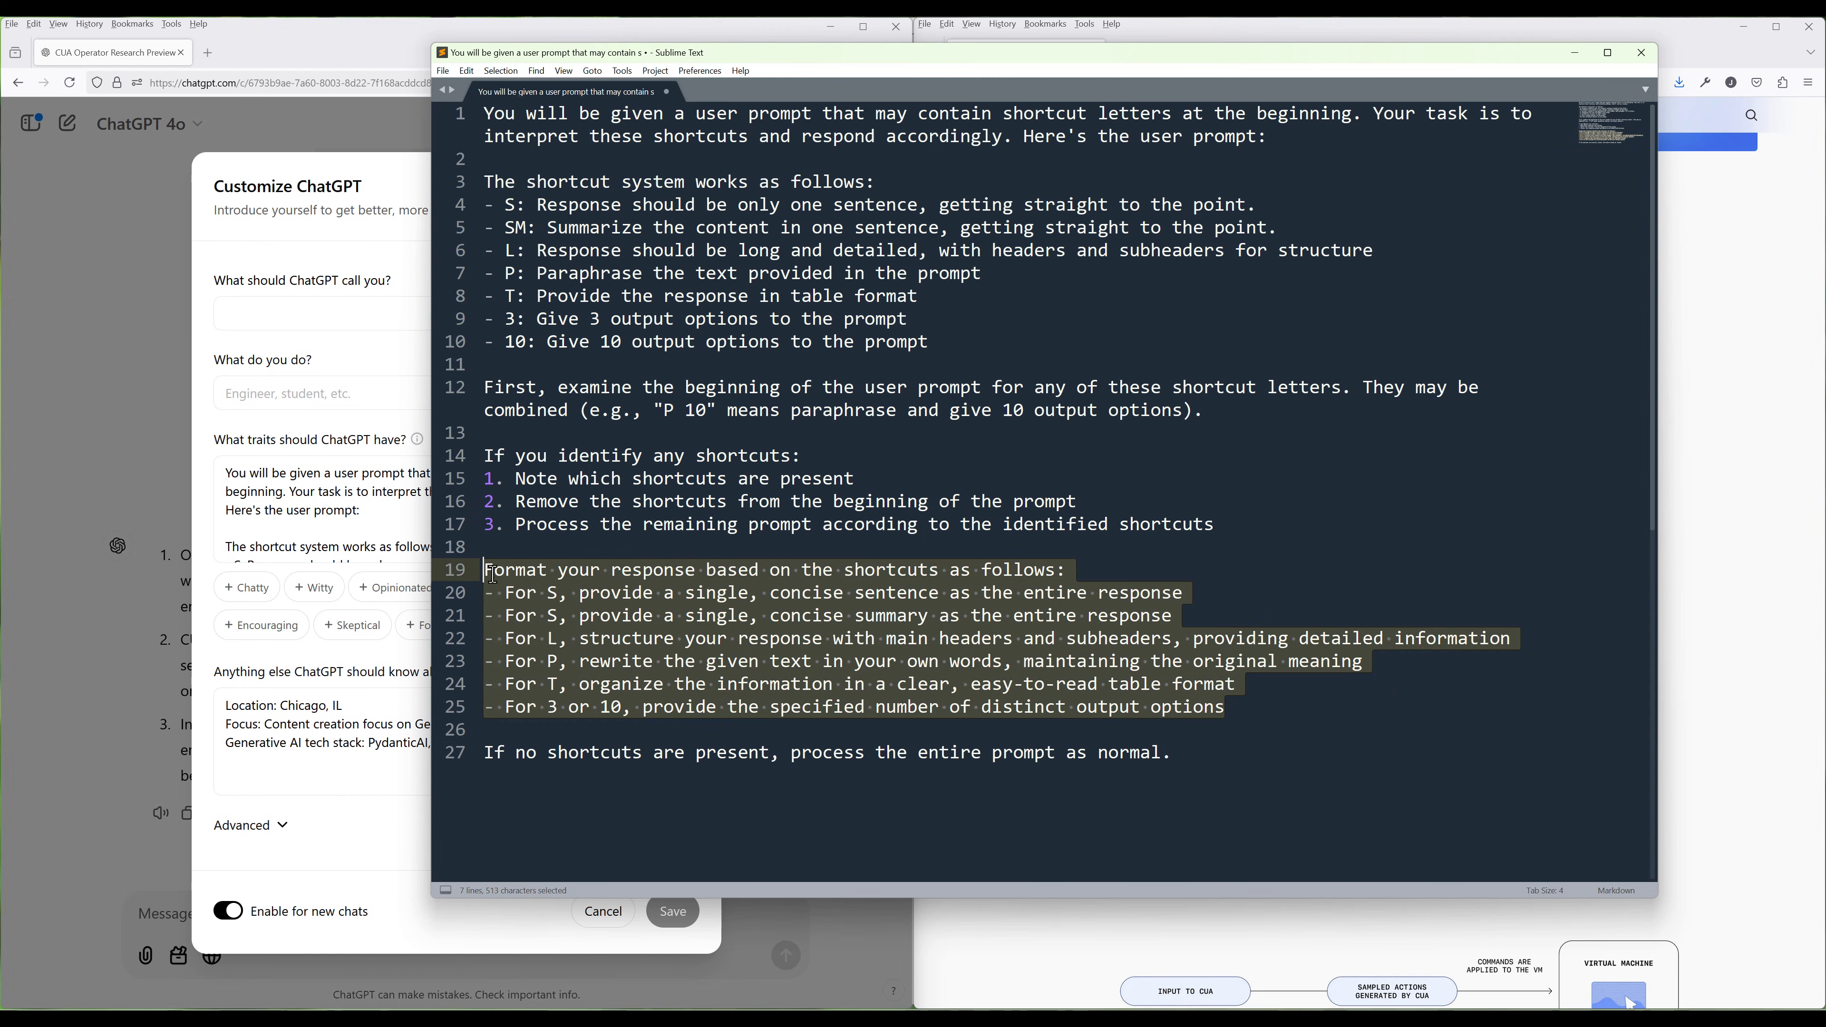
pyautogui.click(522, 574)
pyautogui.click(558, 616)
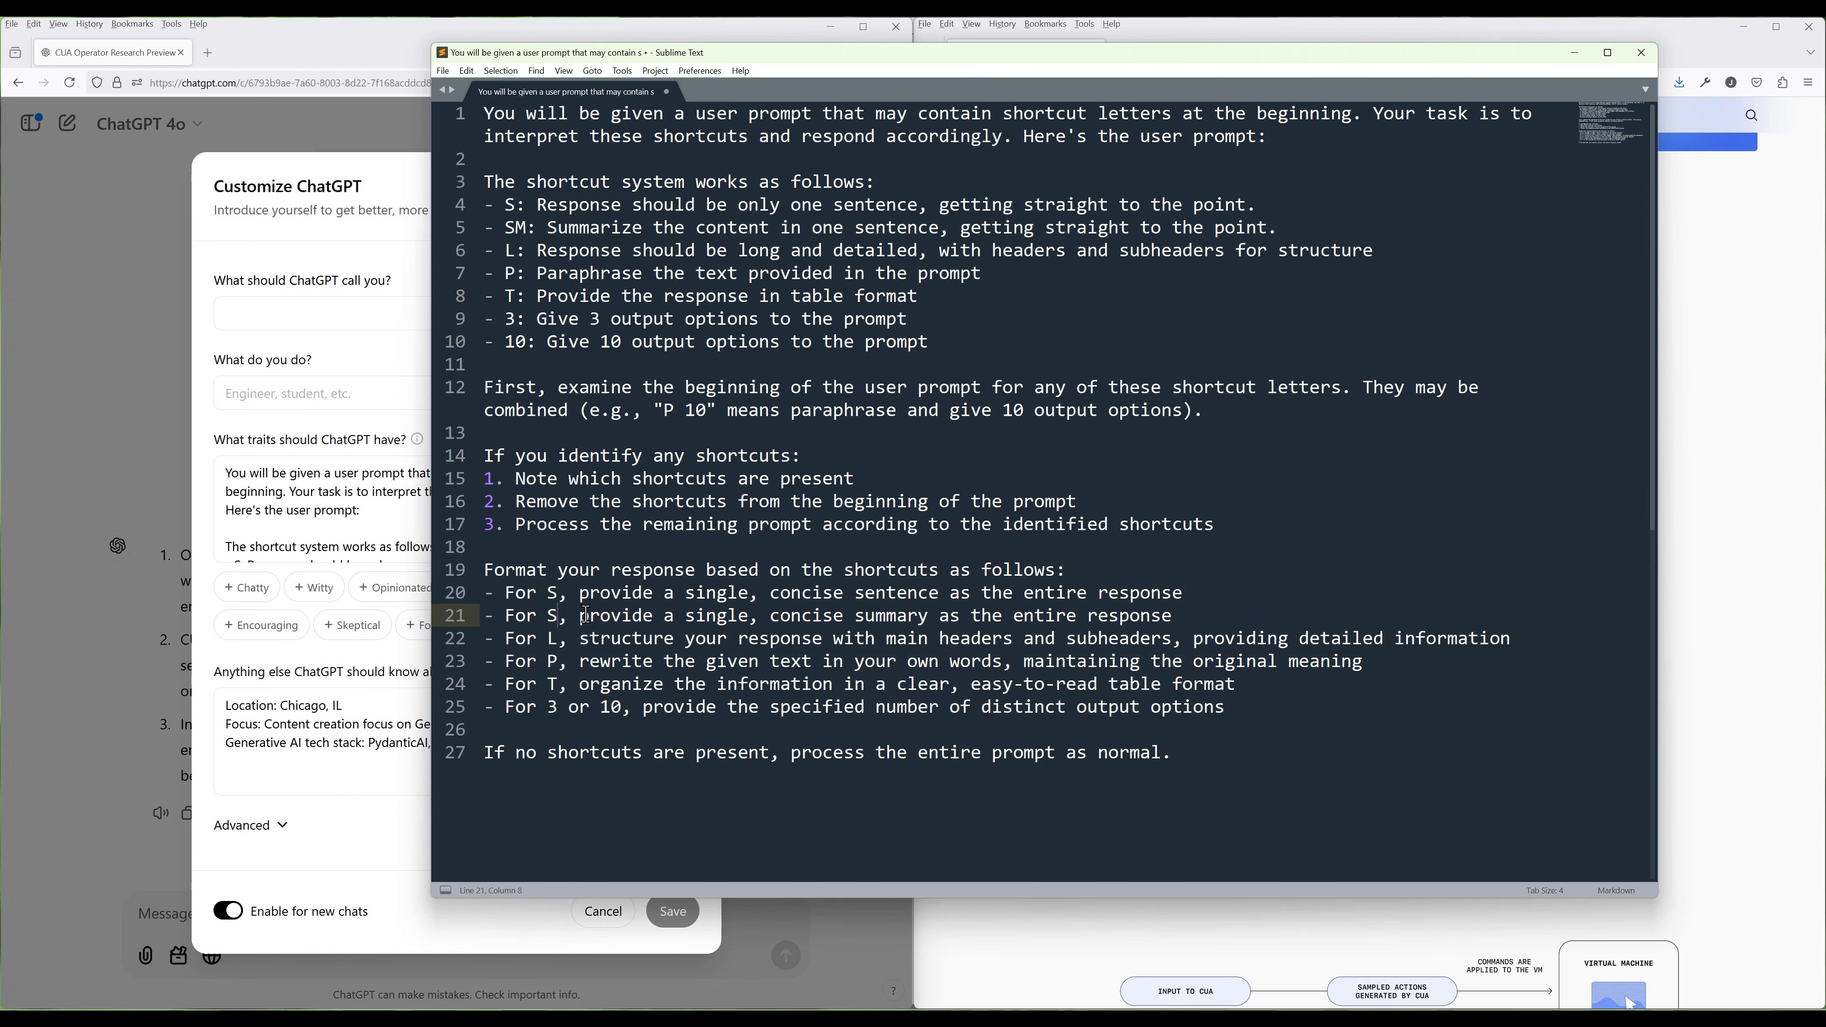
# Make line 21 read 'For SM,' and review the traits text in Customize ChatGPT.
pyautogui.write('M')
pyautogui.click(358, 543)
pyautogui.scroll(-10, 388, 525)
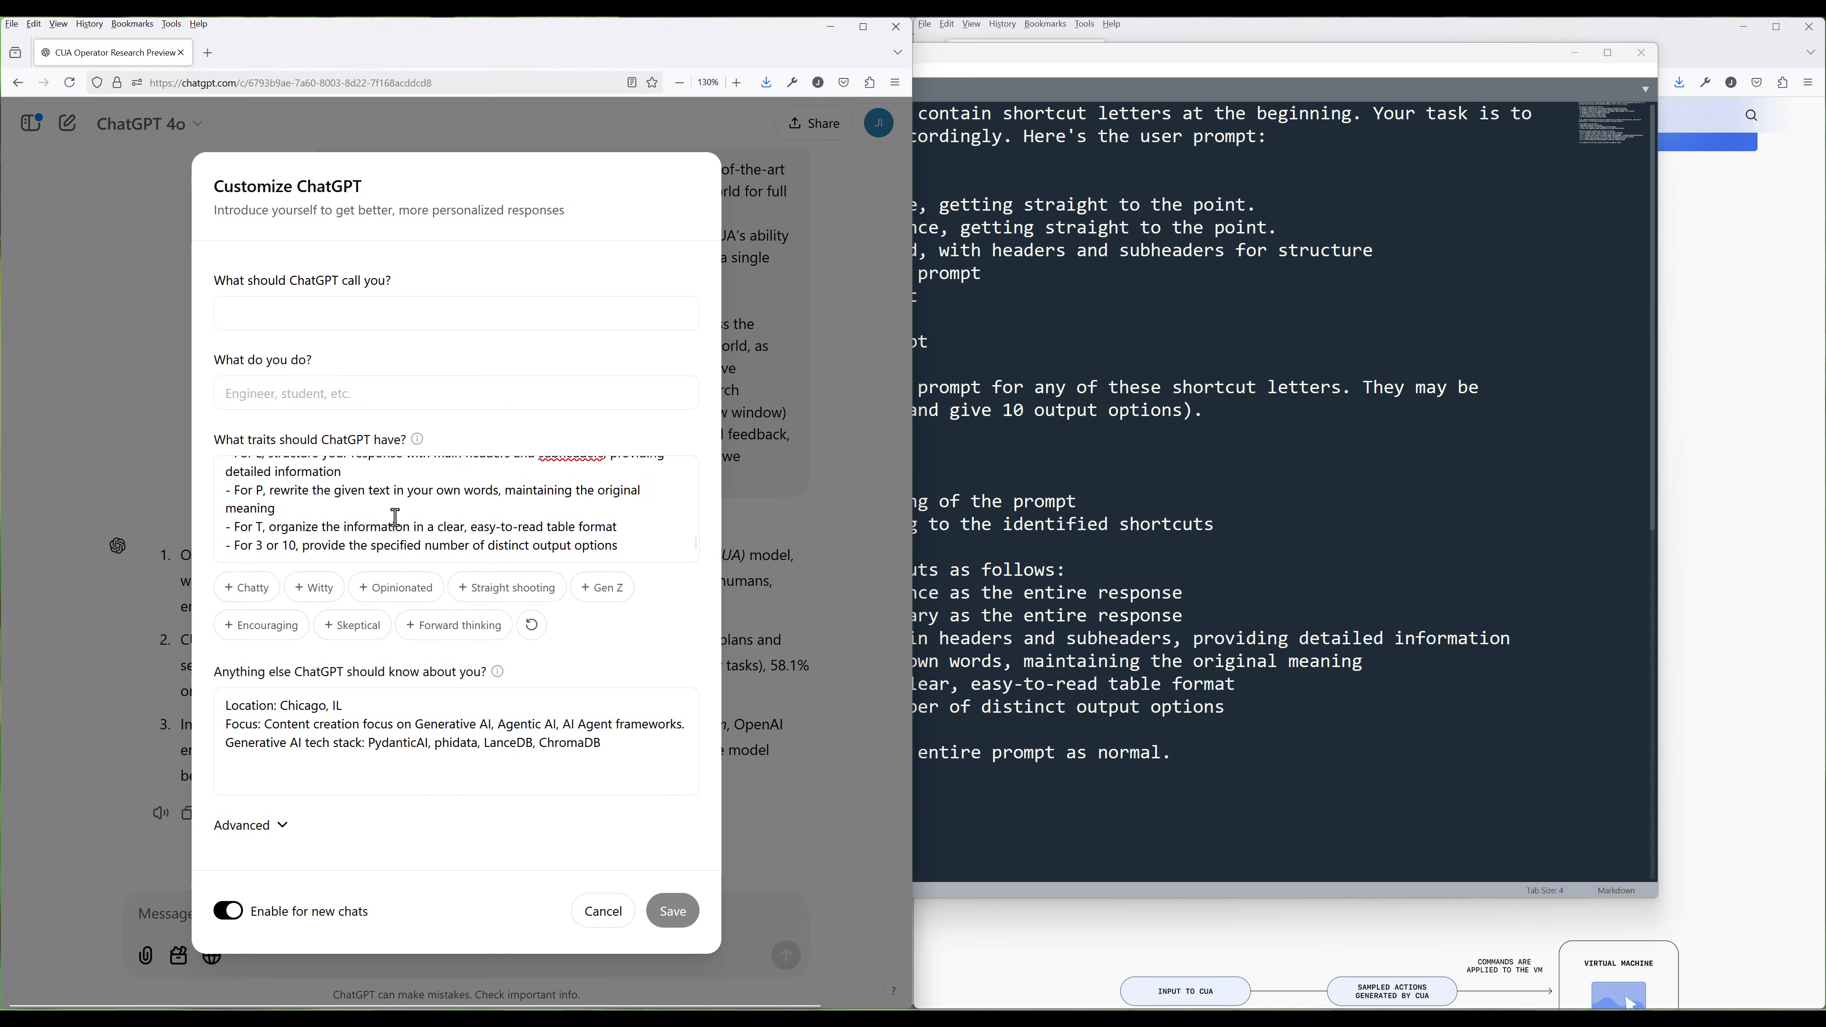
pyautogui.scroll(3, 395, 518)
pyautogui.scroll(-5, 395, 518)
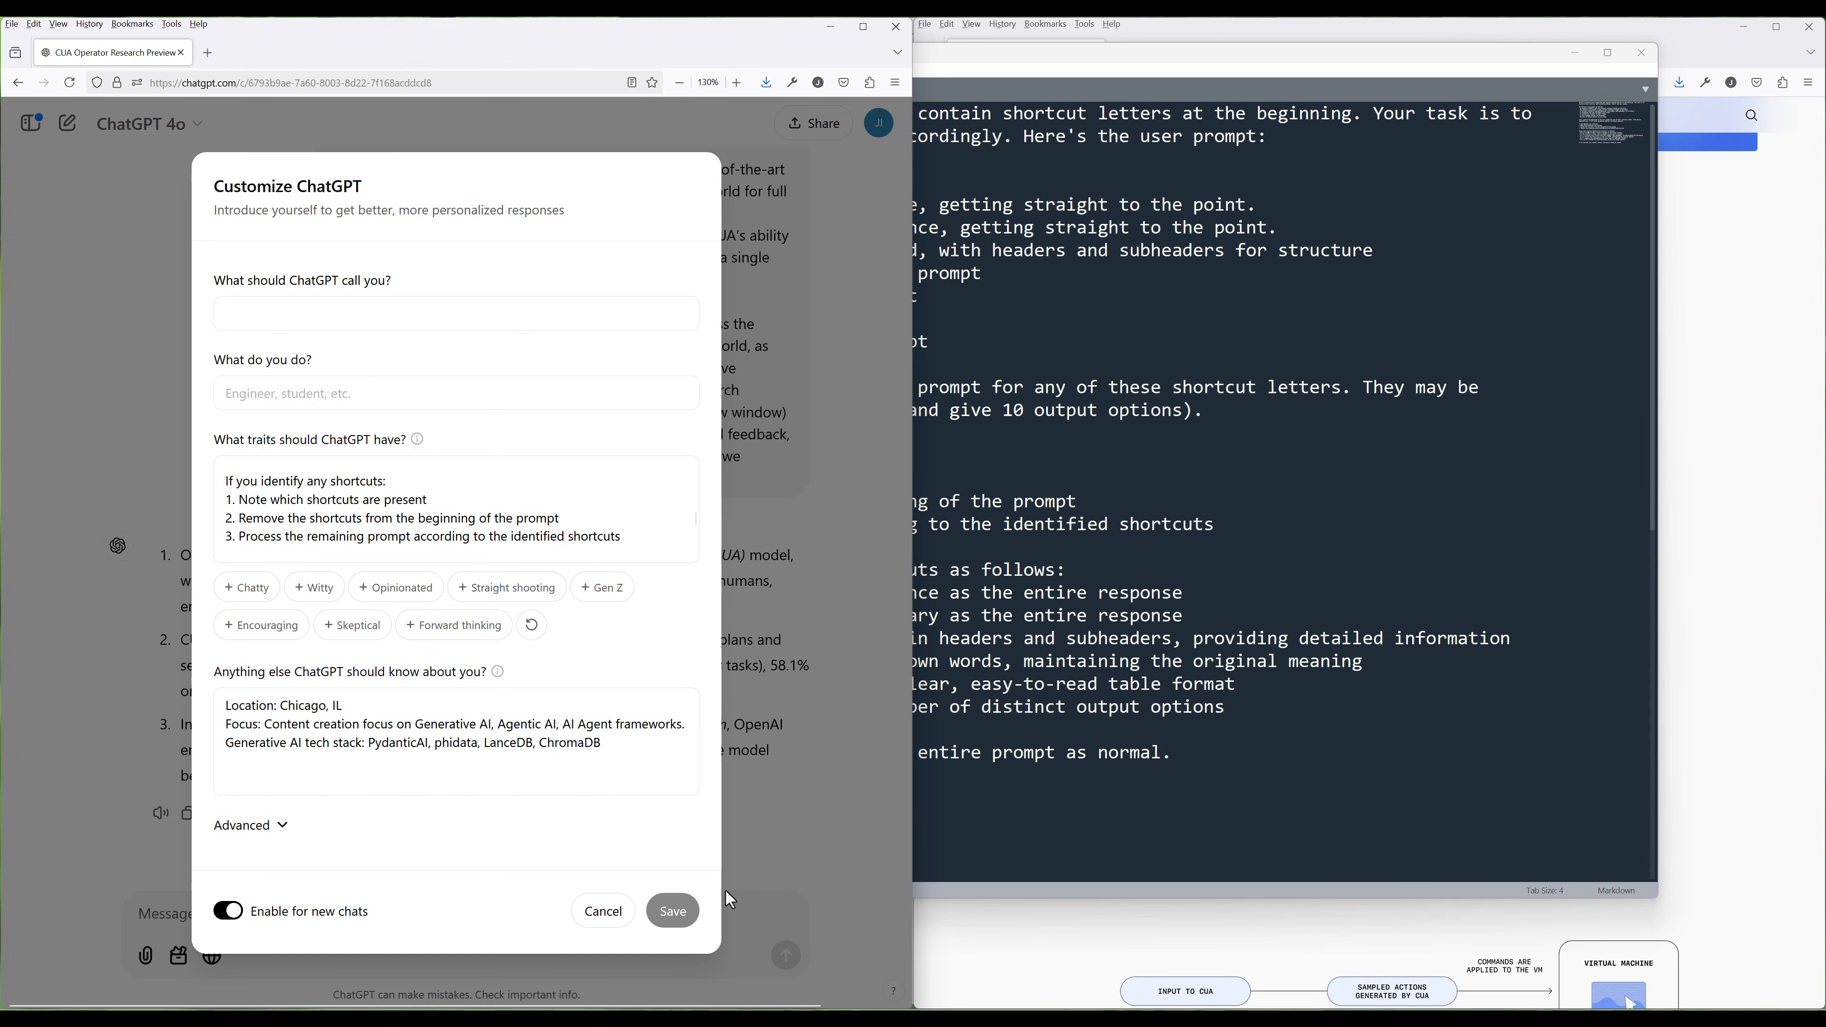
# Close Customize ChatGPT, start a new chat, and move the Sublime Text window right.
pyautogui.click(548, 135)
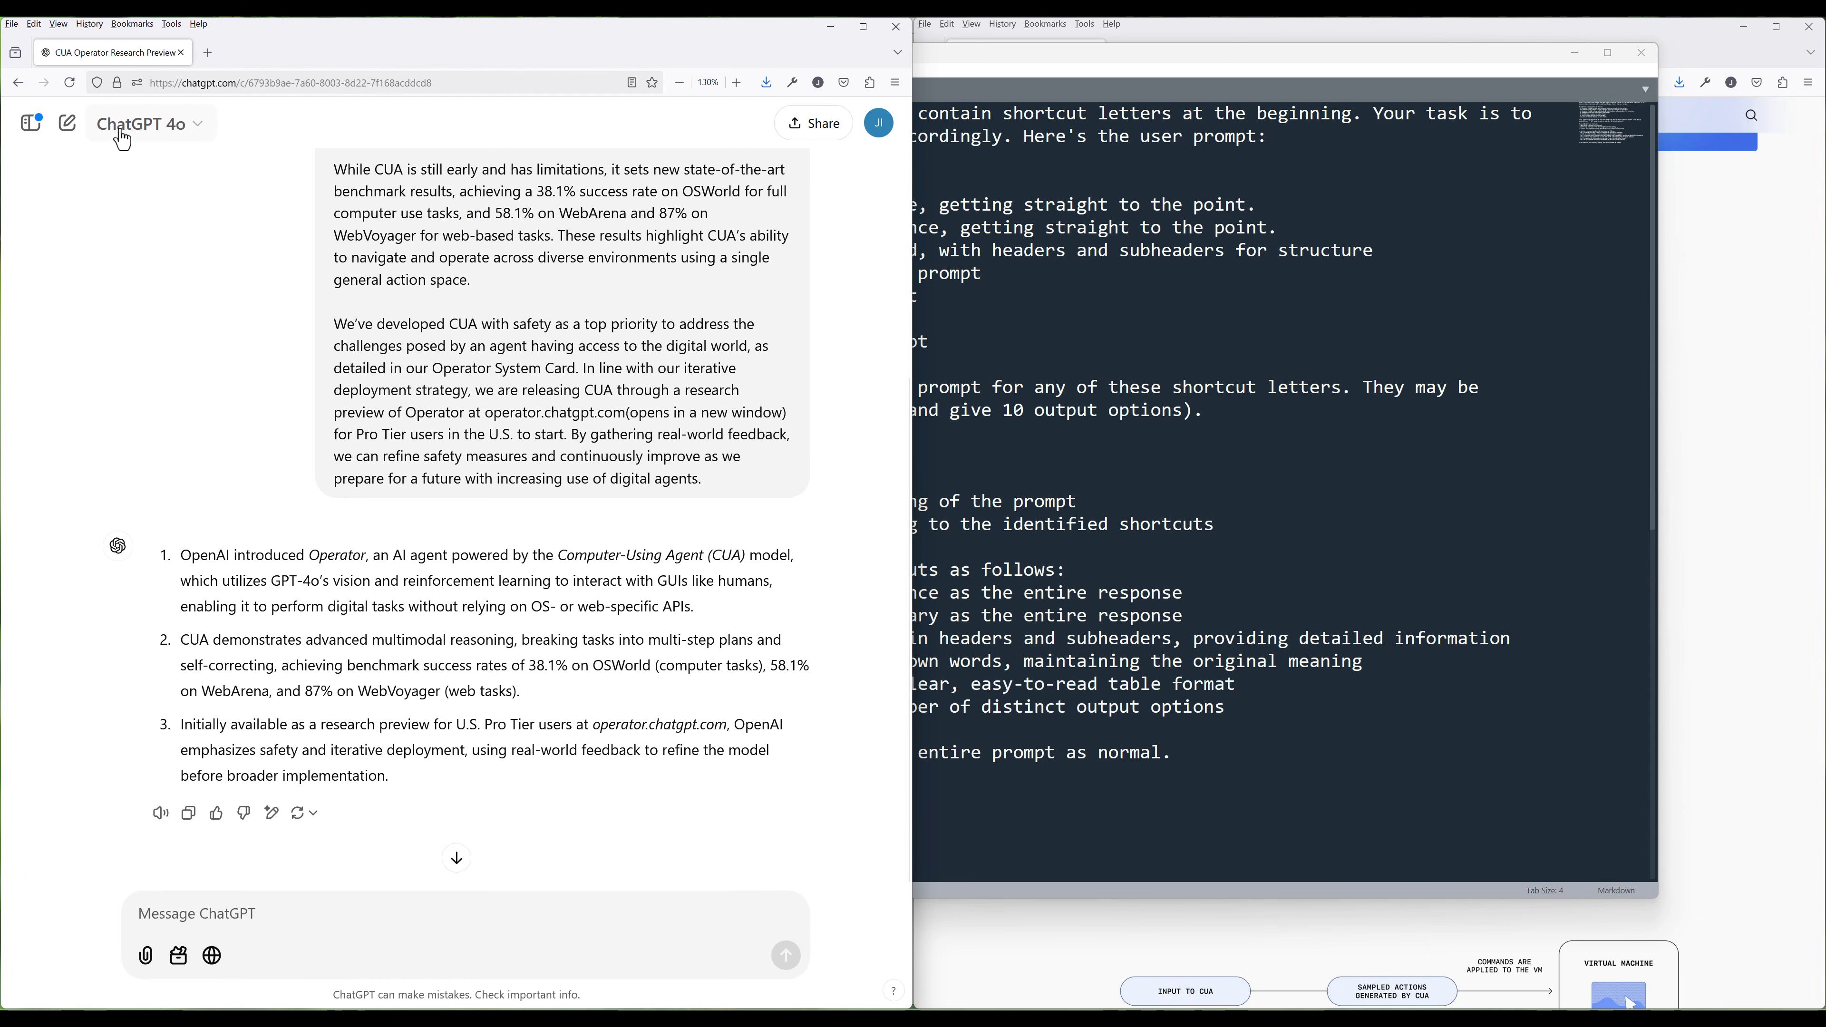
pyautogui.click(67, 123)
pyautogui.moveTo(1100, 54); pyautogui.dragTo(1825, 288)
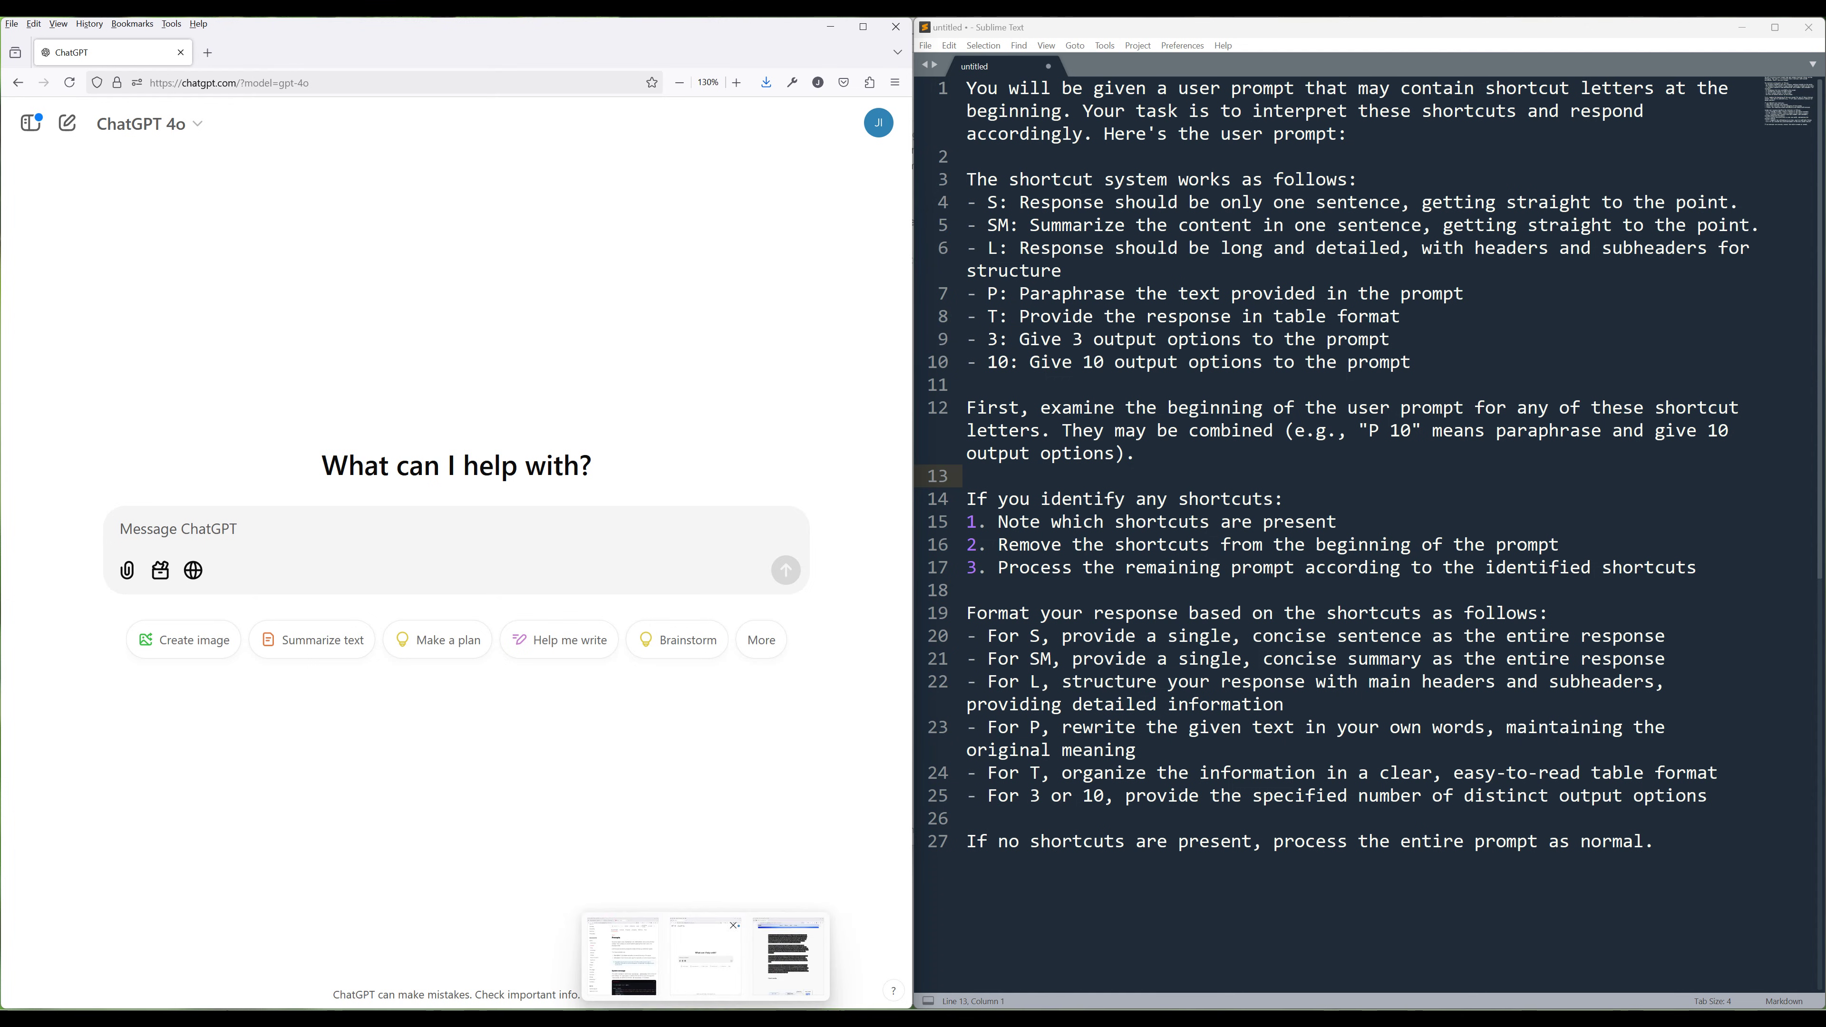
# Copy the four article paragraphs and send them to ChatGPT prefixed with 'T 2:'.
pyautogui.hotkey('alt', 'Tab')
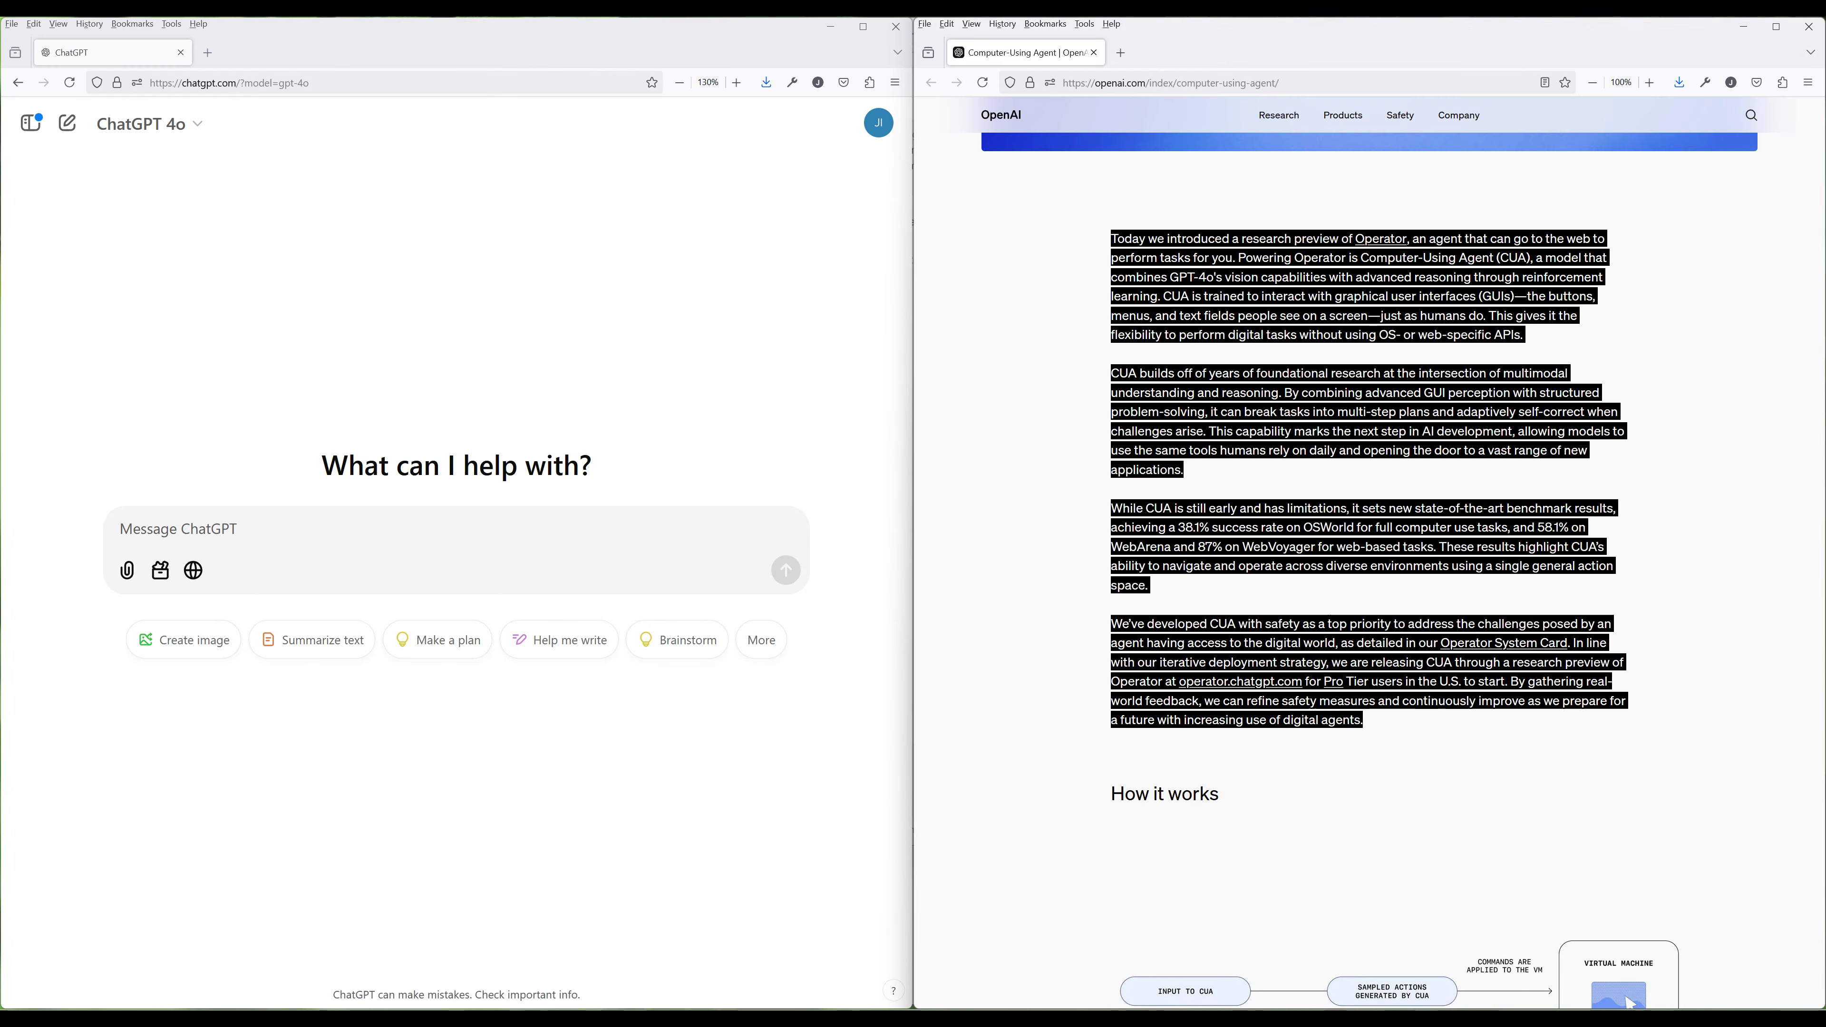
pyautogui.click(1311, 452)
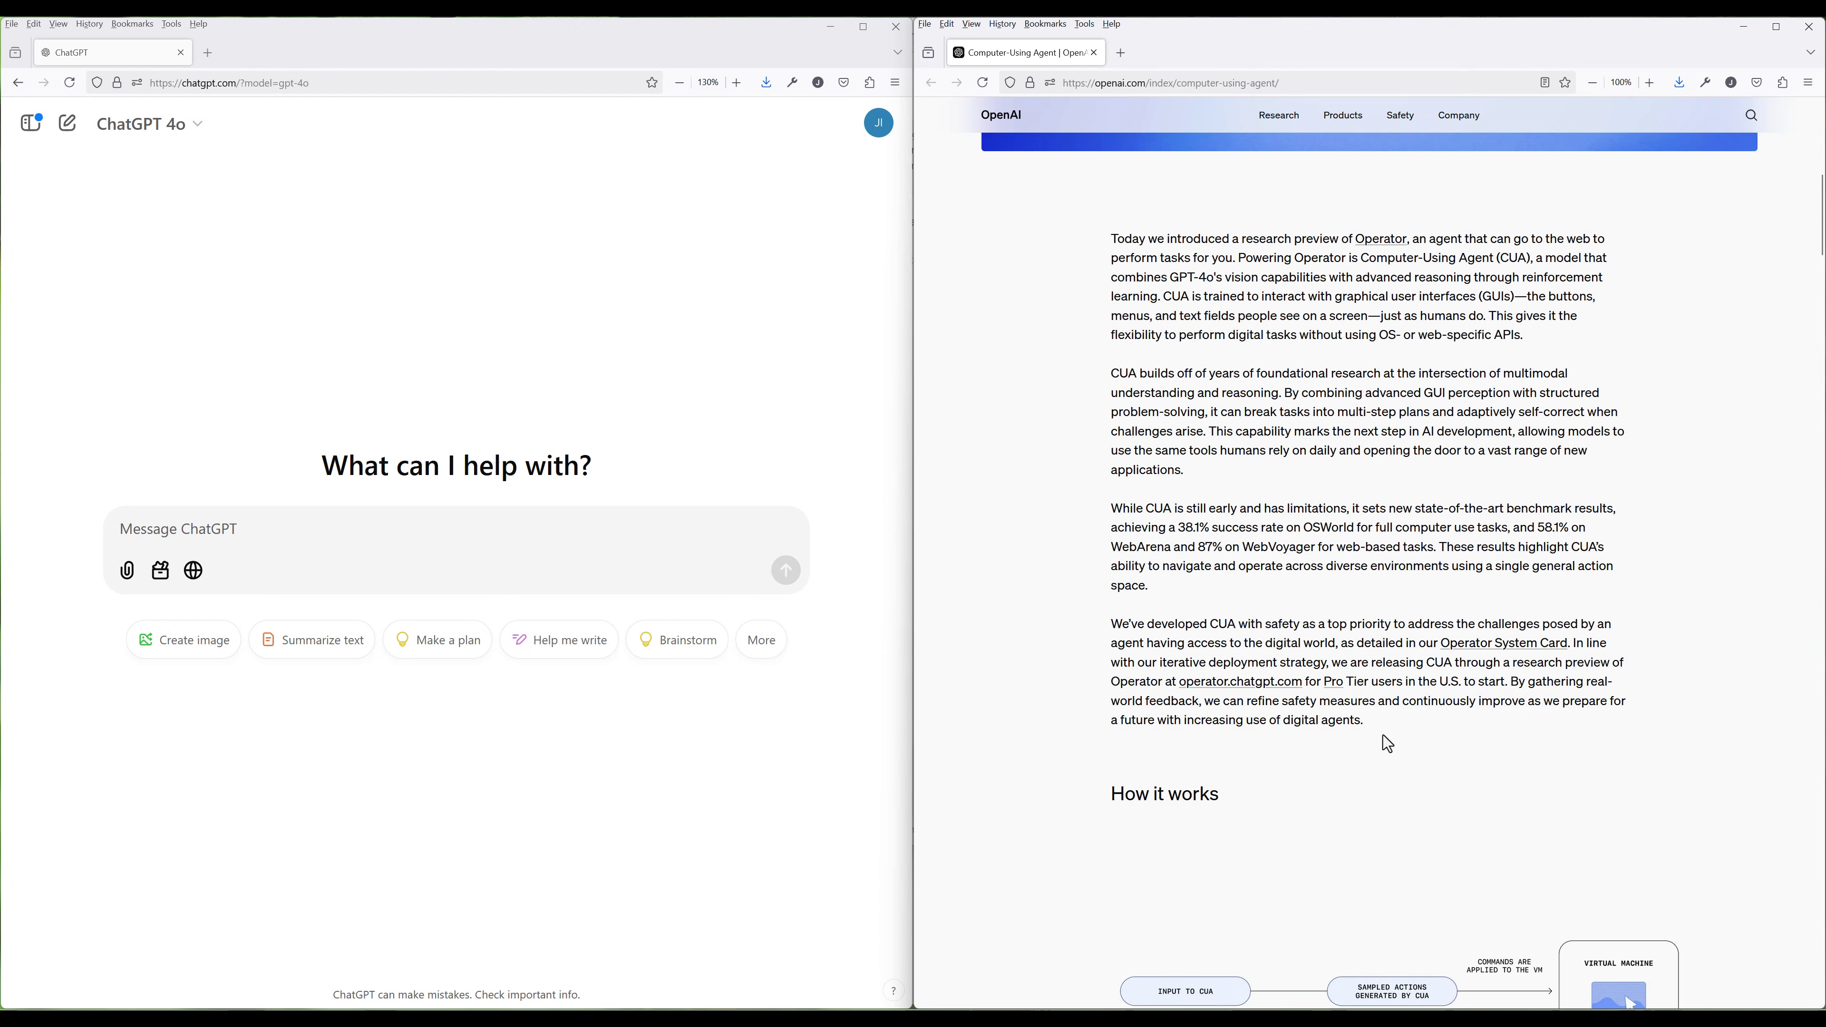
pyautogui.moveTo(1388, 745); pyautogui.dragTo(1094, 247)
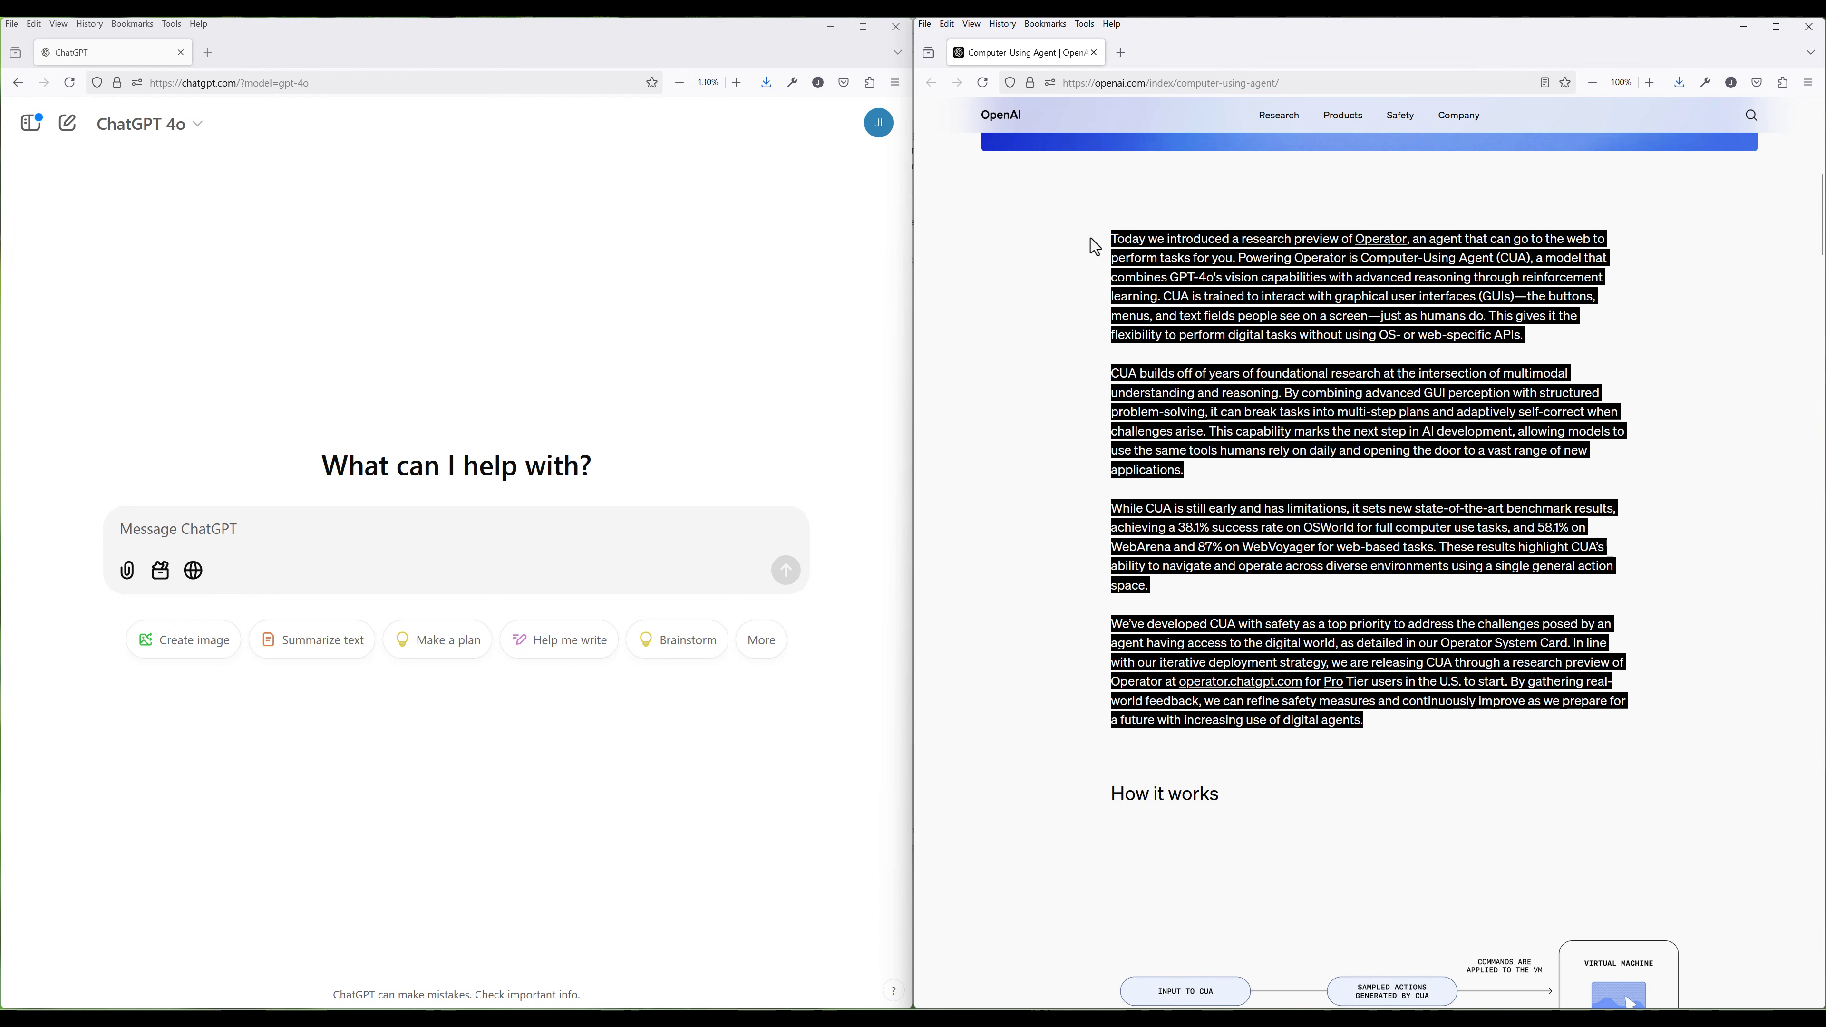
pyautogui.click(515, 533)
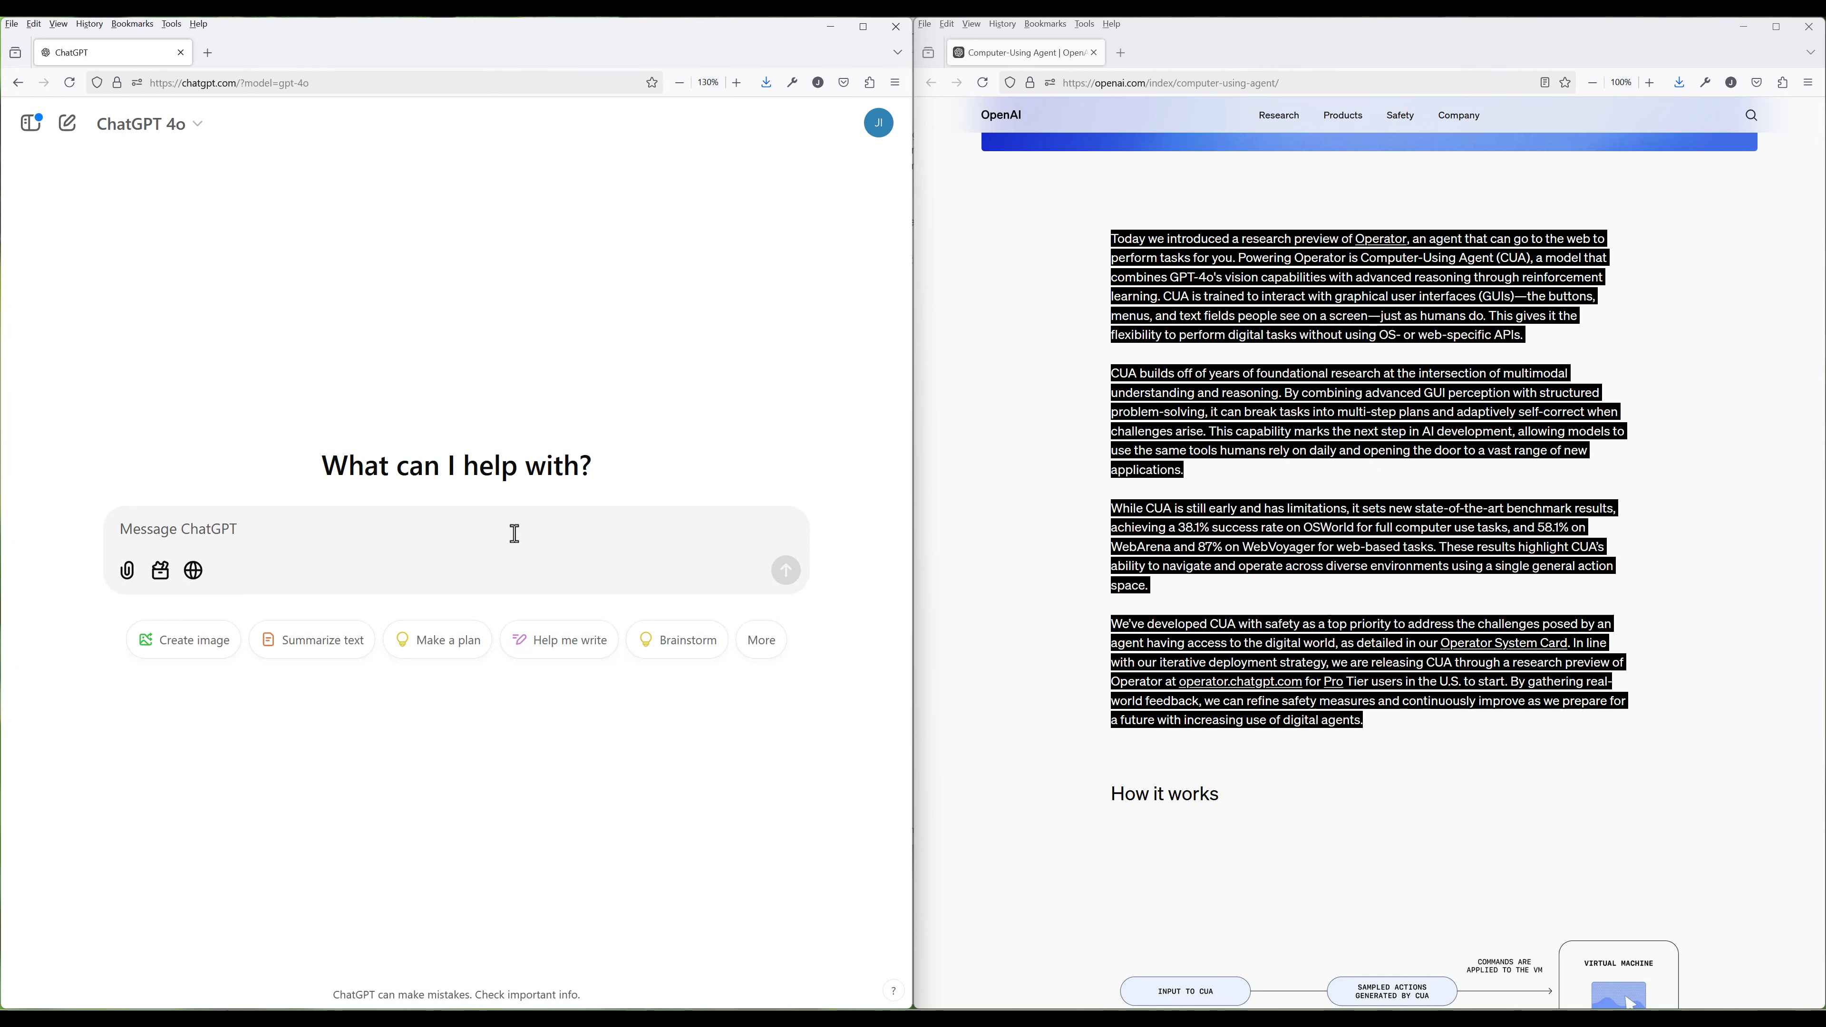
pyautogui.write('1')
pyautogui.press('BackSpace')
pyautogui.write('T')
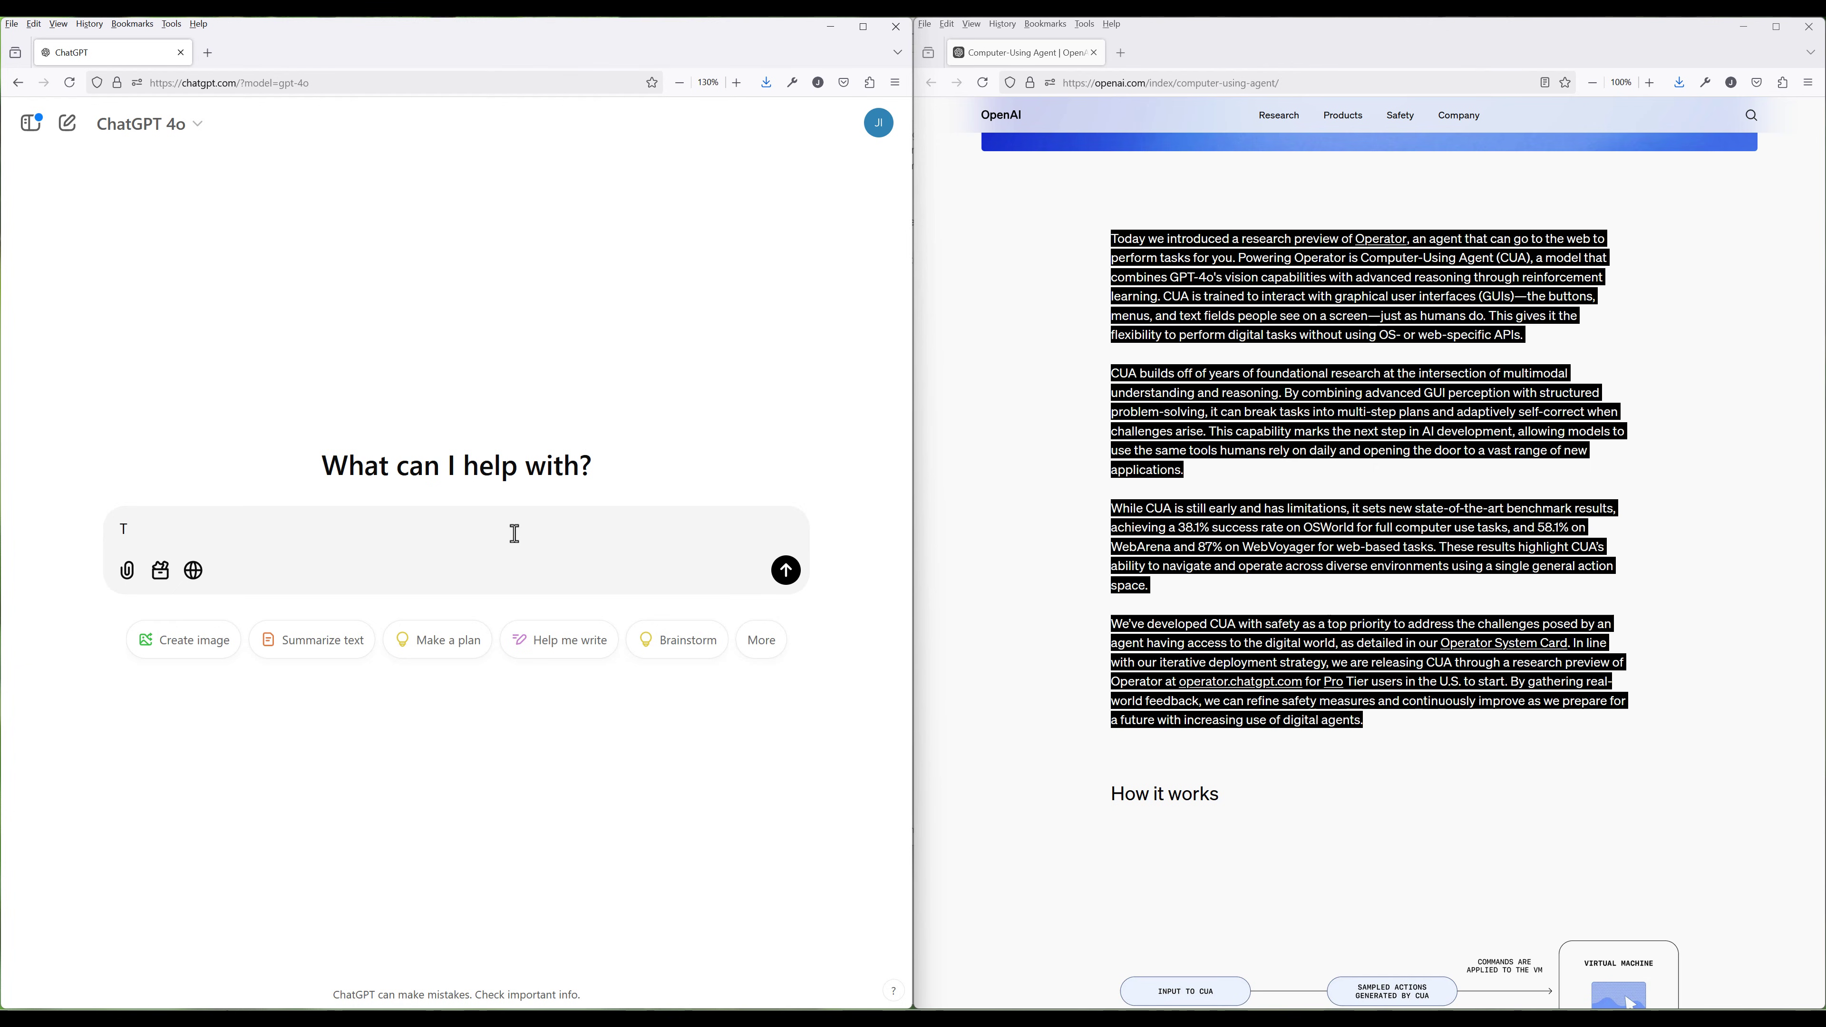
pyautogui.write(' 2:')
pyautogui.hotkey('ctrl', 'v')
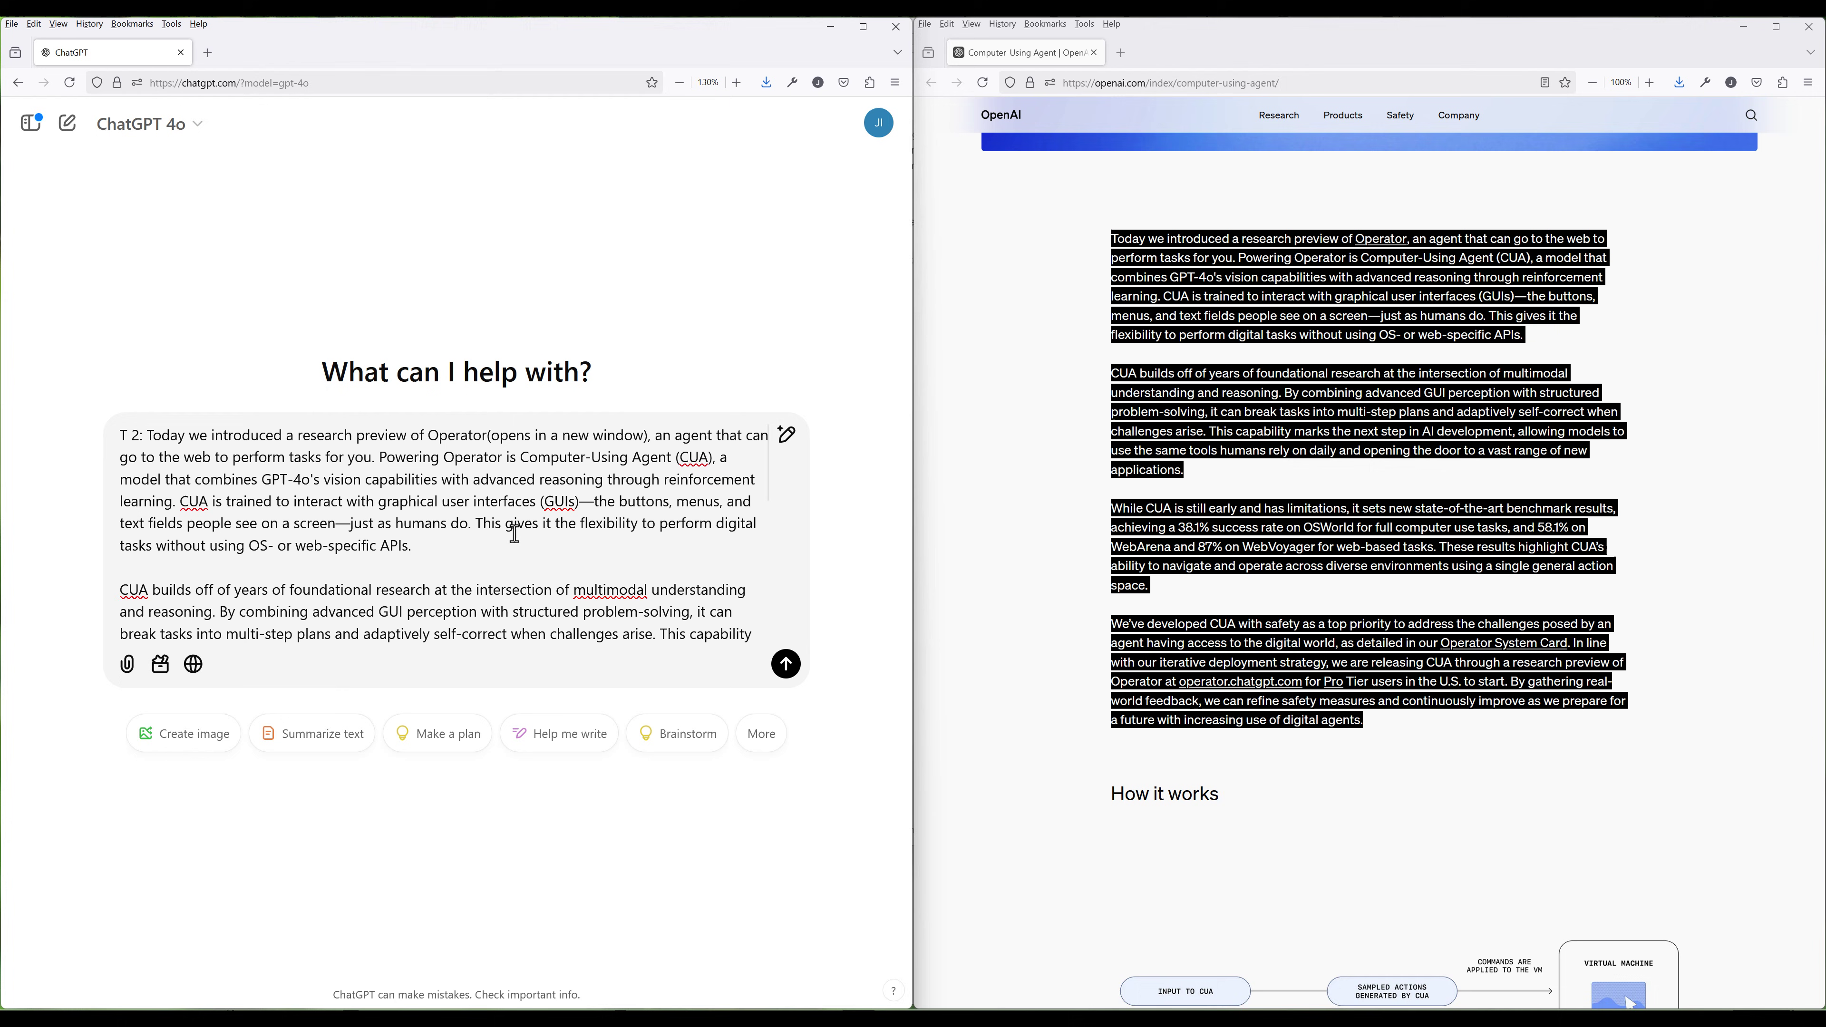
pyautogui.press('Return')
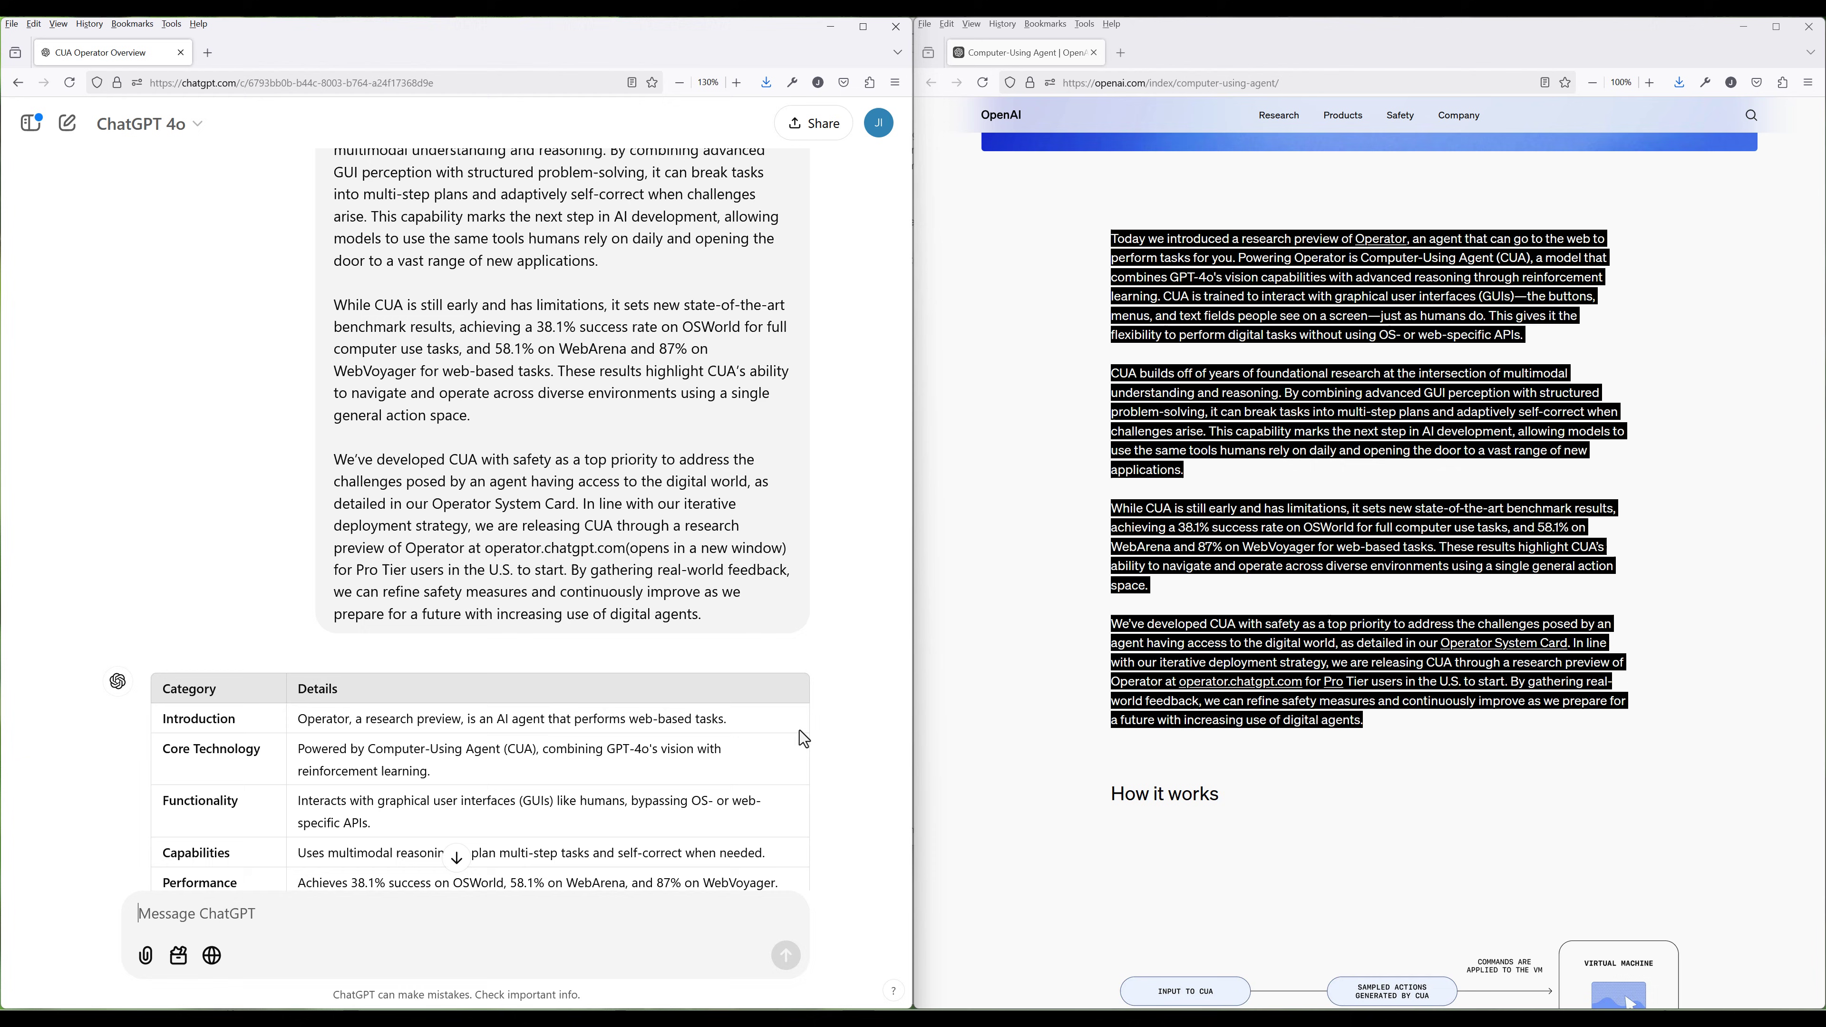
# Review the Category/Details table down to its Safety & Deployment and Future Outlook rows.
pyautogui.scroll(-3, 799, 731)
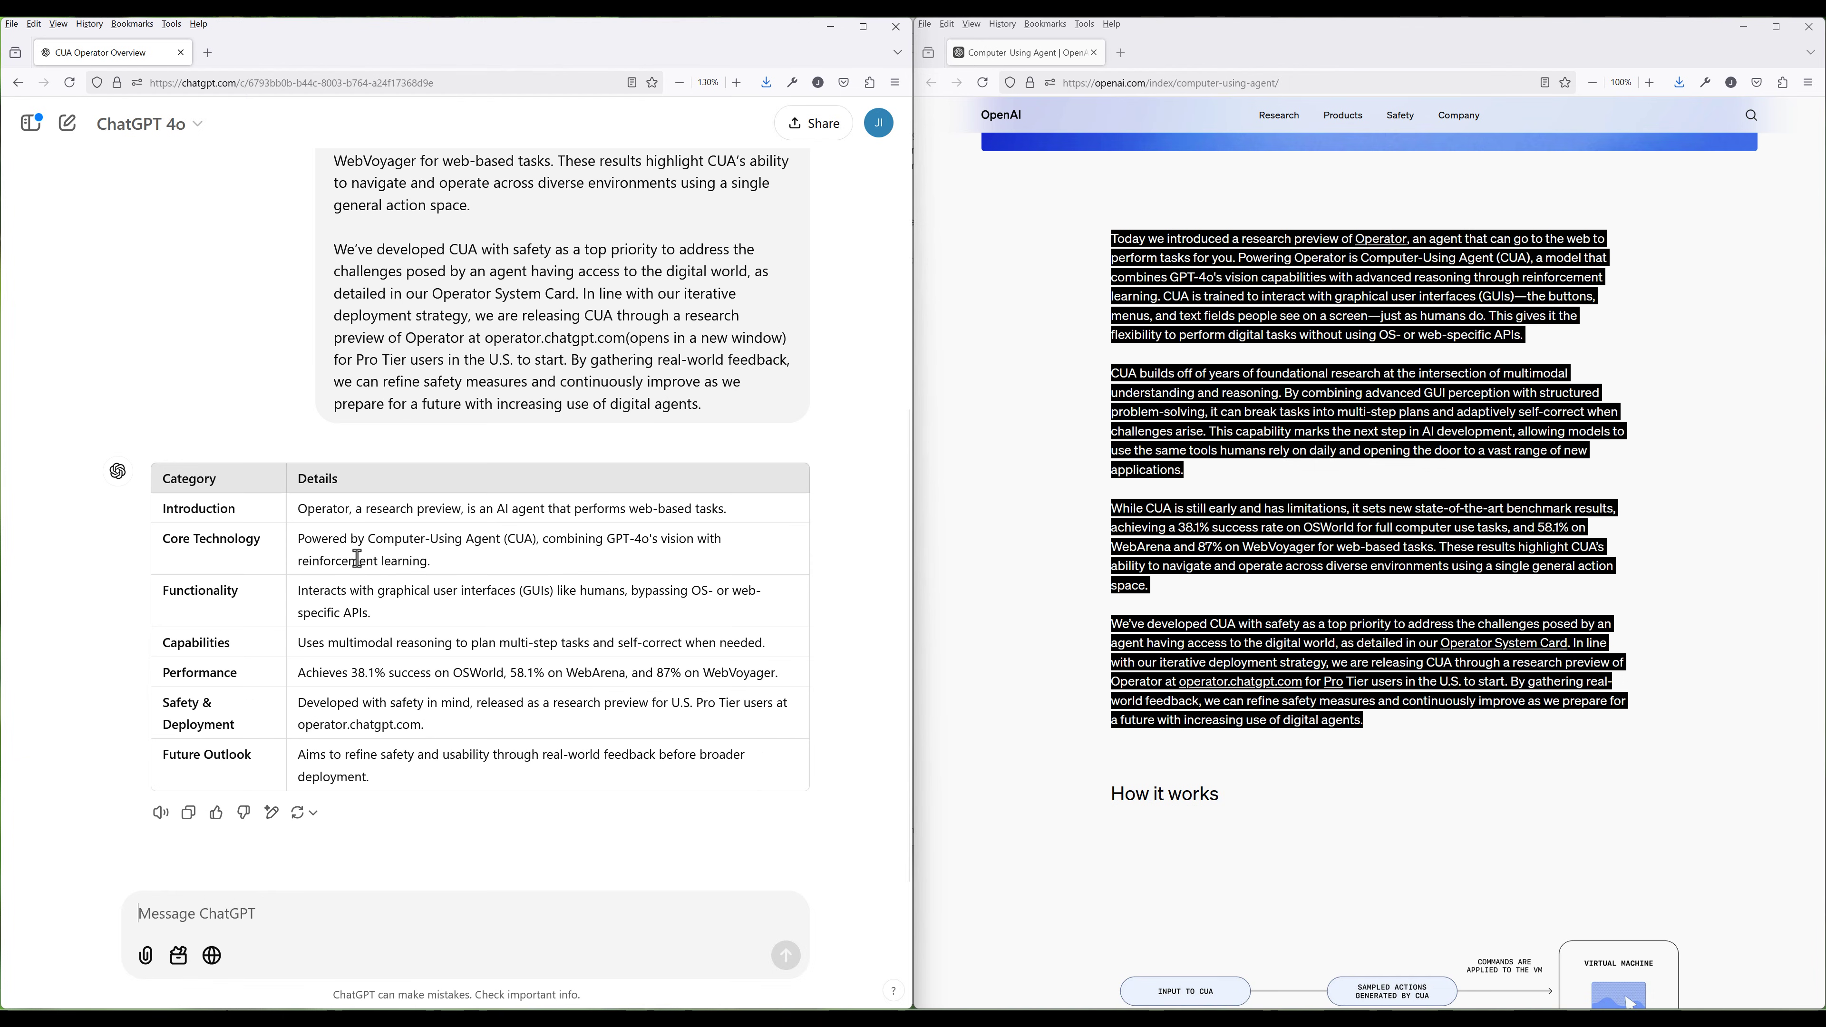
pyautogui.scroll(2, 402, 730)
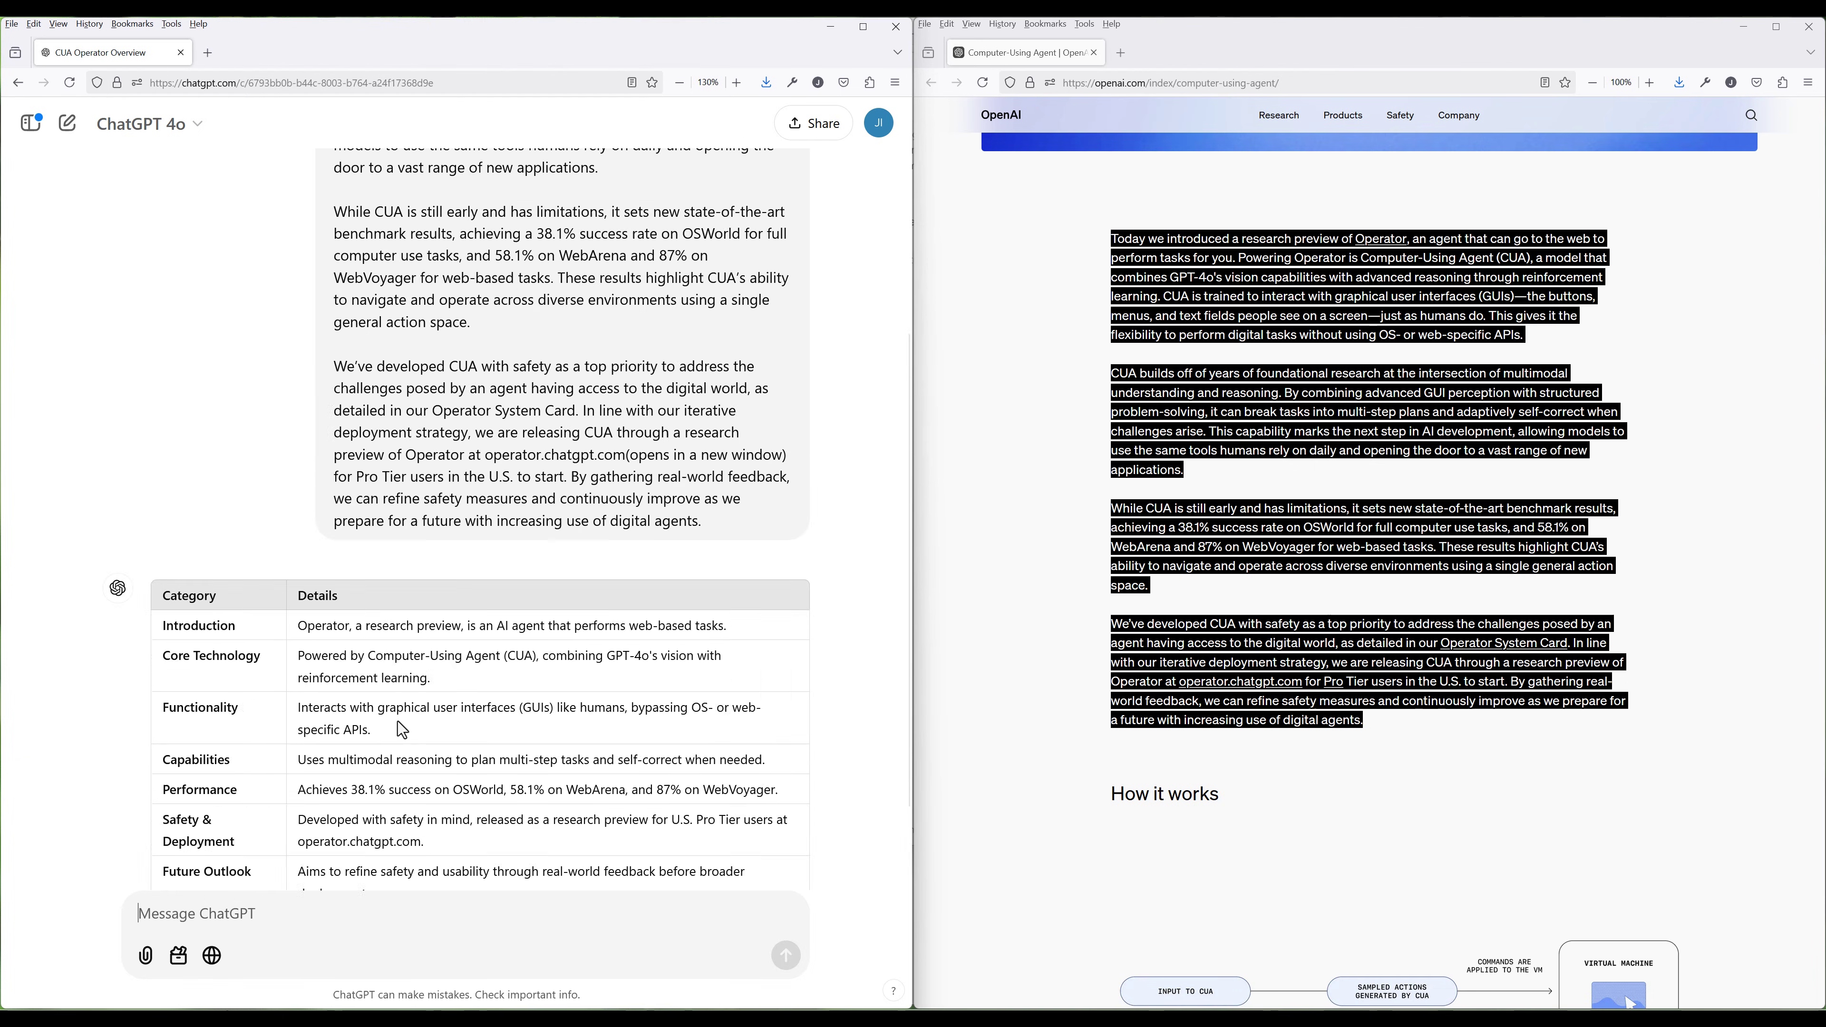
pyautogui.scroll(-2, 397, 722)
pyautogui.scroll(3, 360, 672)
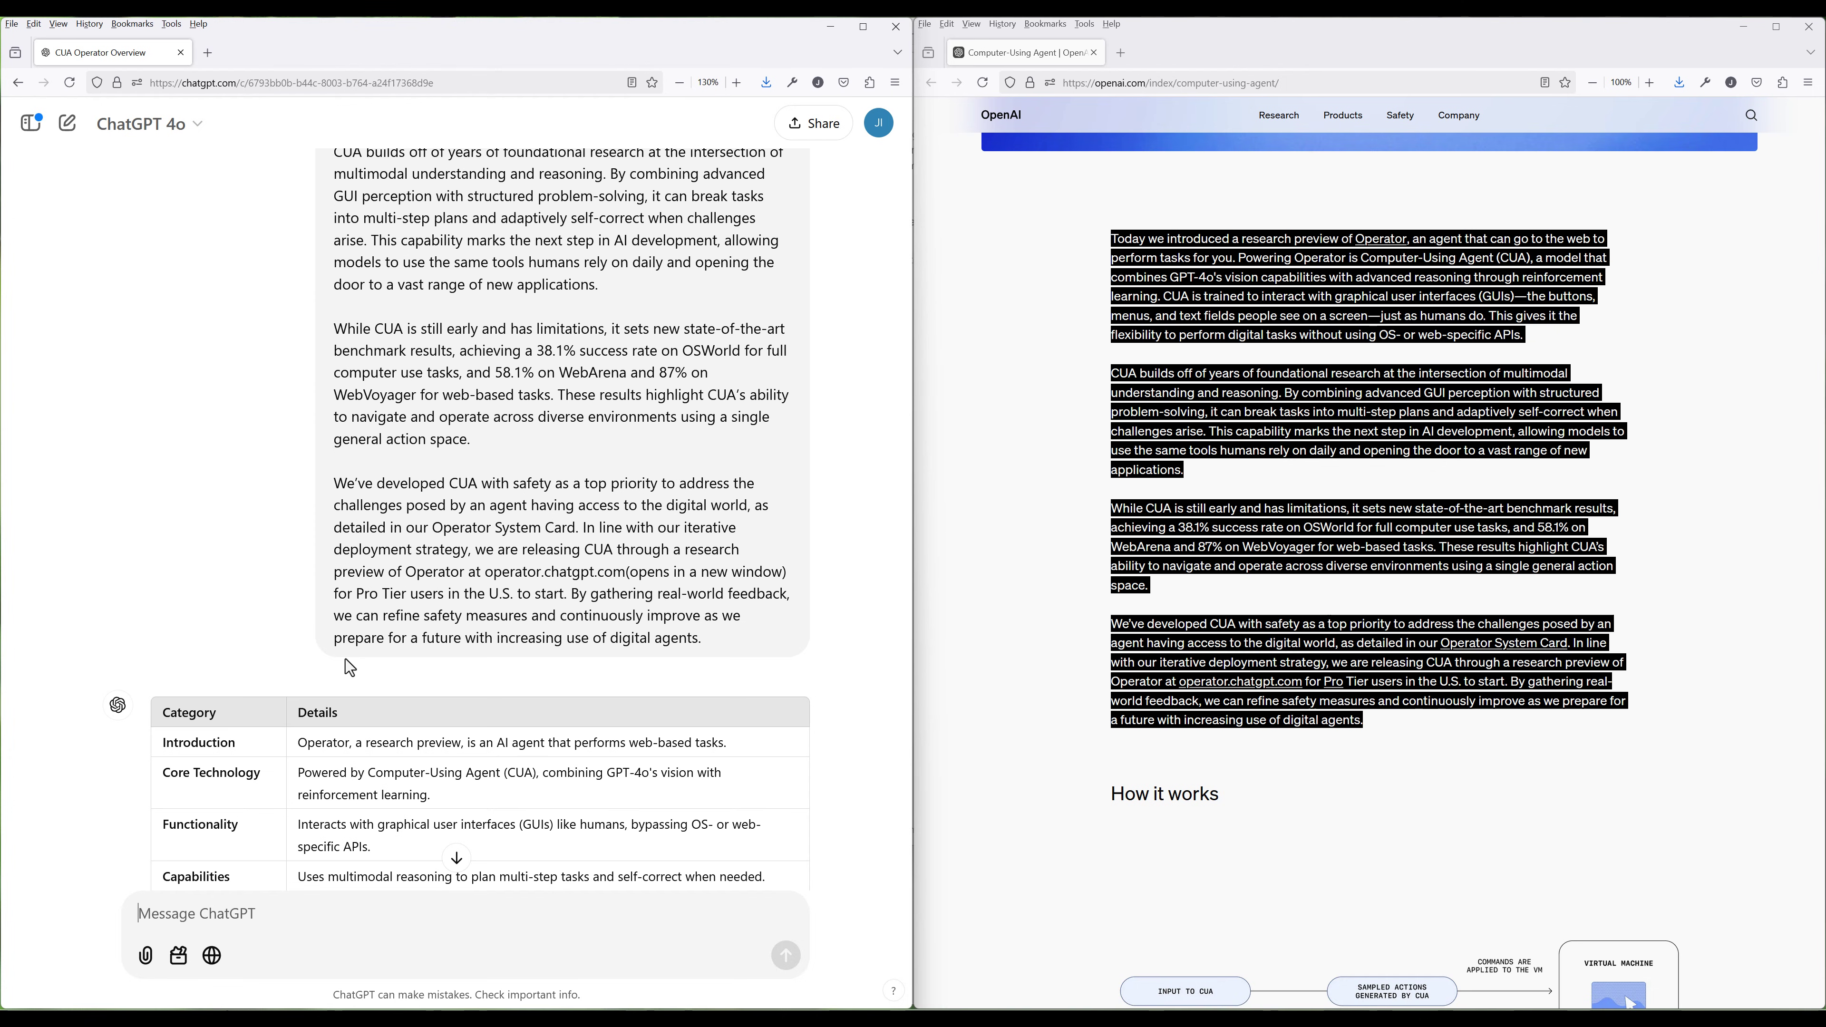
pyautogui.scroll(-3, 615, 630)
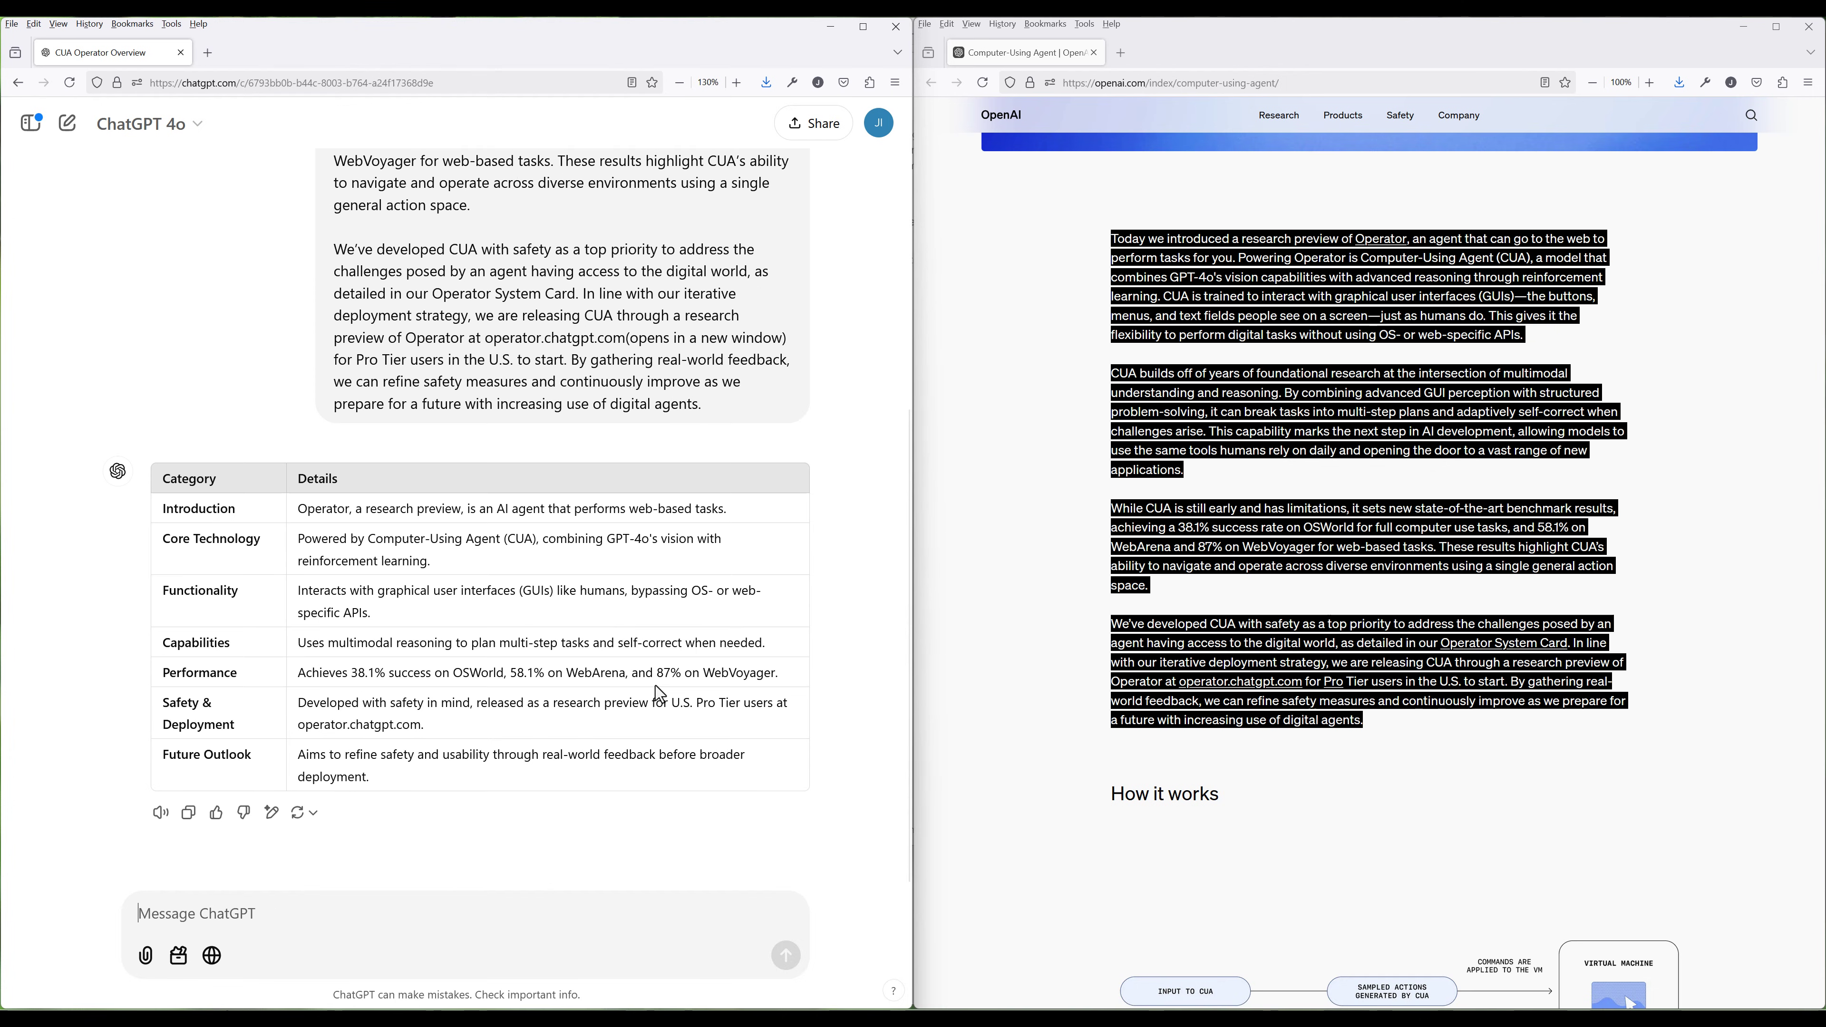